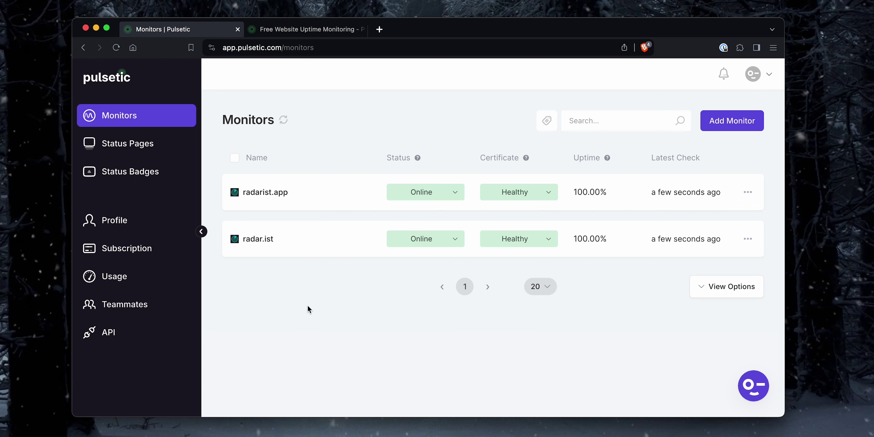
{"action": "left_click", "coordinate": [379, 29]}
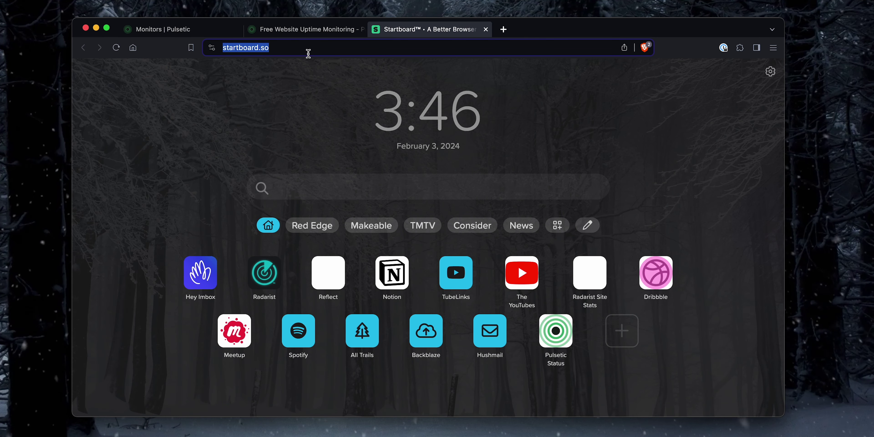
{"action": "left_click", "coordinate": [275, 50]}
{"action": "left_click_drag", "start_coordinate": [346, 51], "coordinate": [137, 38]}
{"action": "key", "text": "super+c"}
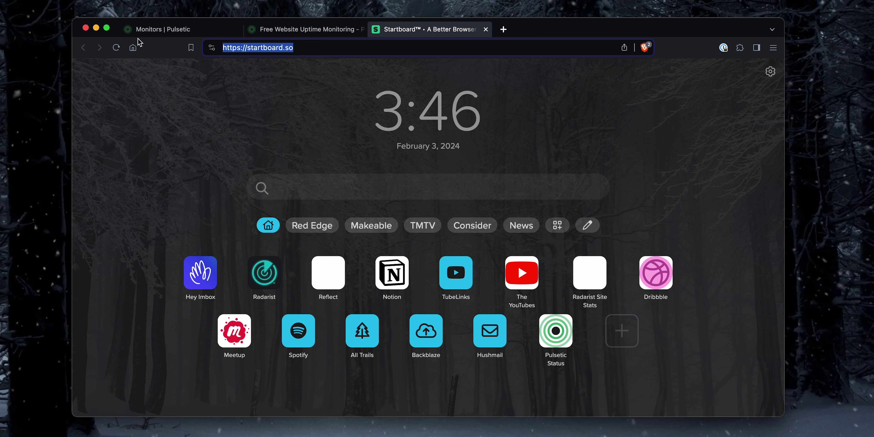
{"action": "left_click", "coordinate": [486, 29]}
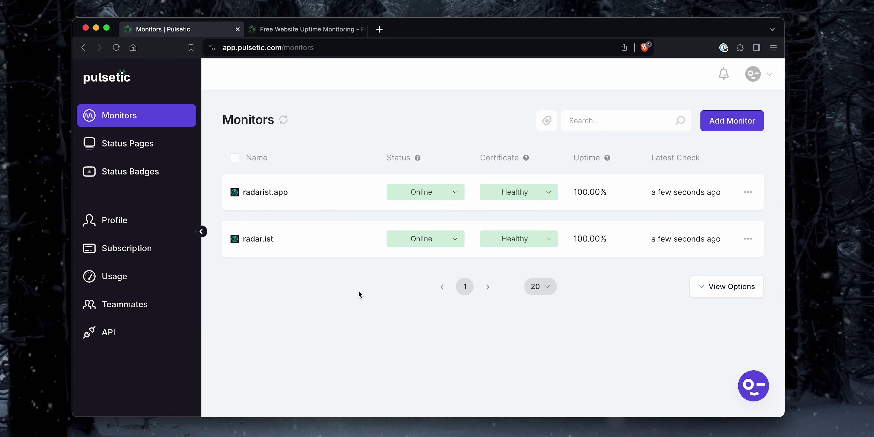
{"action": "left_click", "coordinate": [743, 126]}
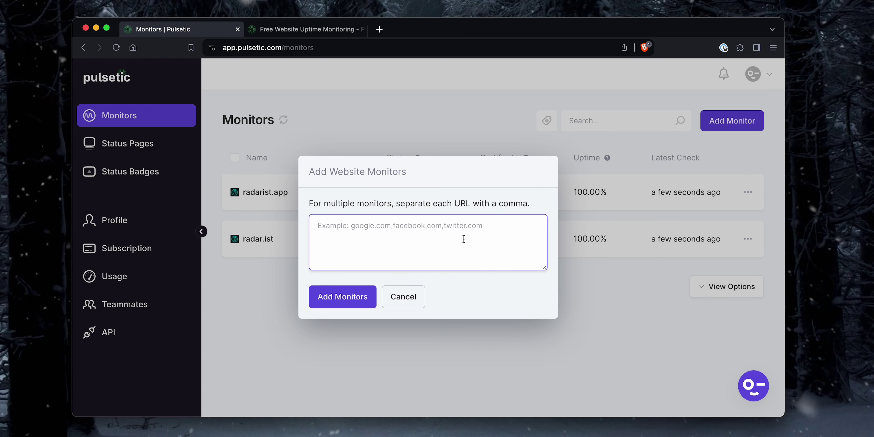
{"action": "key", "text": "super+v"}
{"action": "left_click_drag", "start_coordinate": [344, 226], "coordinate": [317, 226]}
{"action": "key", "text": "BackSpace"}
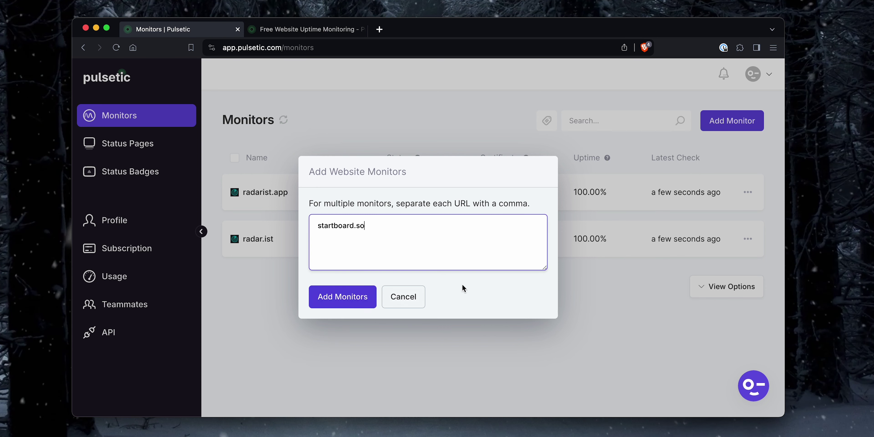
{"action": "left_click", "coordinate": [344, 297]}
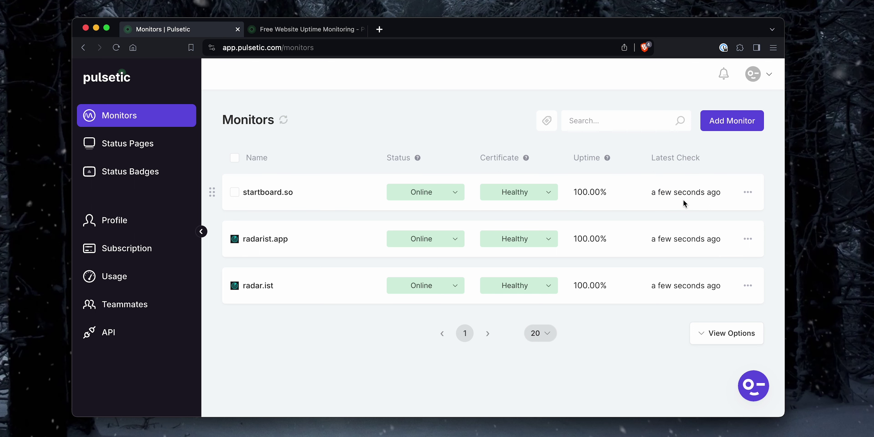
{"action": "left_click_drag", "start_coordinate": [211, 192], "coordinate": [387, 207]}
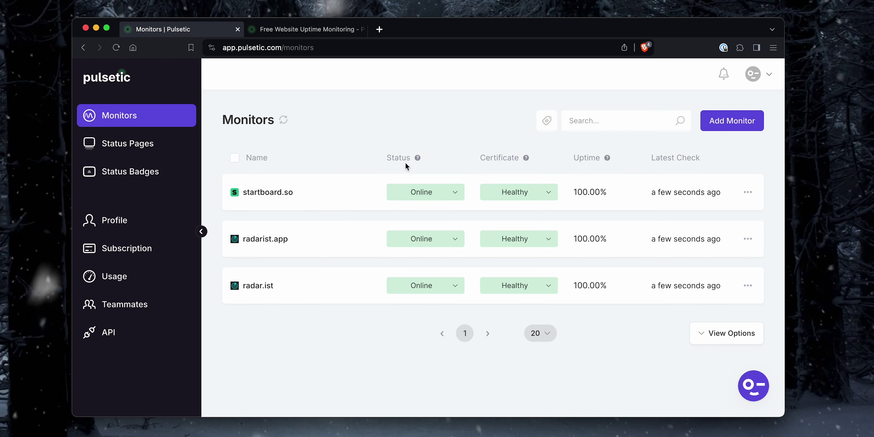
Examine startboard.so's per-location status list, including uptime, response time, last check and enabled state
{"action": "left_click", "coordinate": [452, 192]}
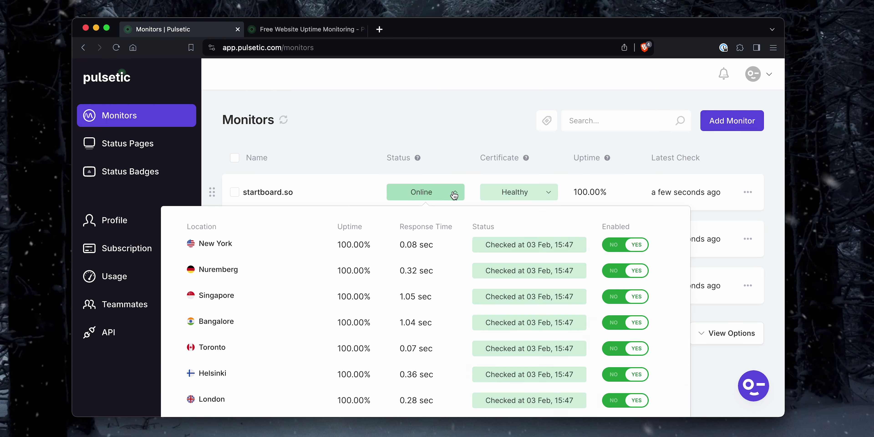
{"action": "scroll", "coordinate": [453, 196], "scroll_direction": "down", "scroll_amount": 5}
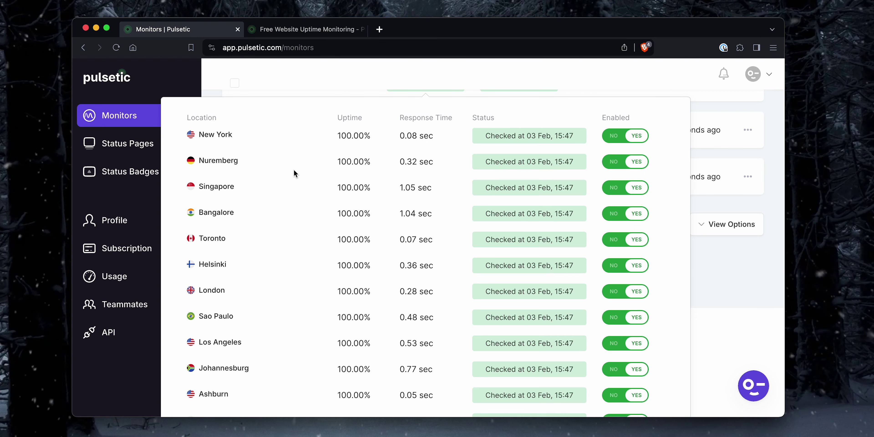
{"action": "scroll", "coordinate": [295, 164], "scroll_direction": "down", "scroll_amount": 5}
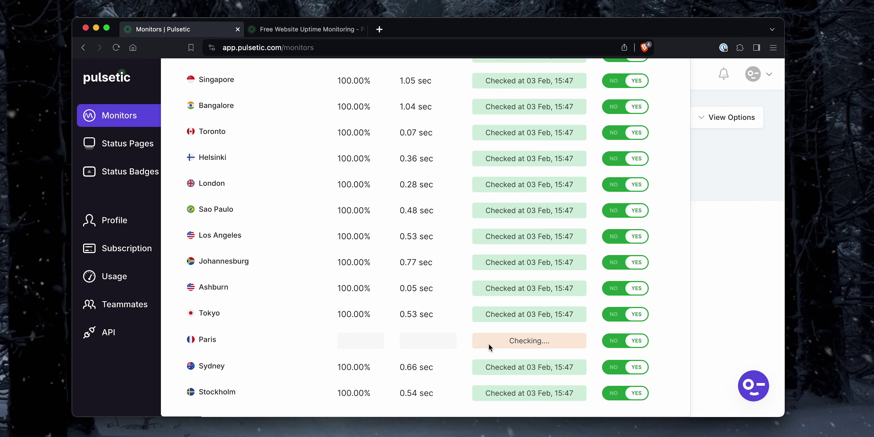
{"action": "scroll", "coordinate": [284, 285], "scroll_direction": "up", "scroll_amount": 9}
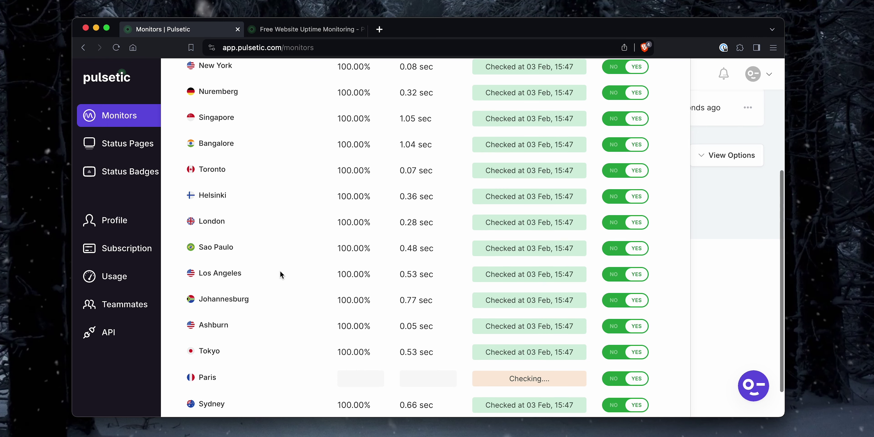
{"action": "scroll", "coordinate": [428, 277], "scroll_direction": "down", "scroll_amount": 6}
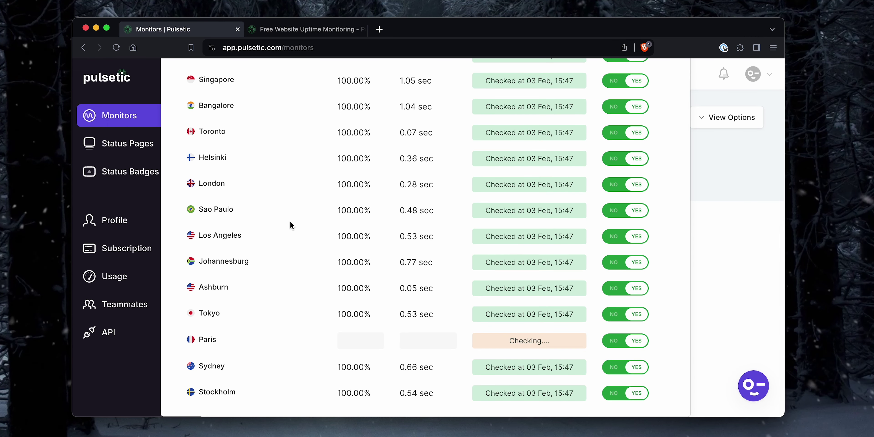
{"action": "scroll", "coordinate": [370, 301], "scroll_direction": "up", "scroll_amount": 4}
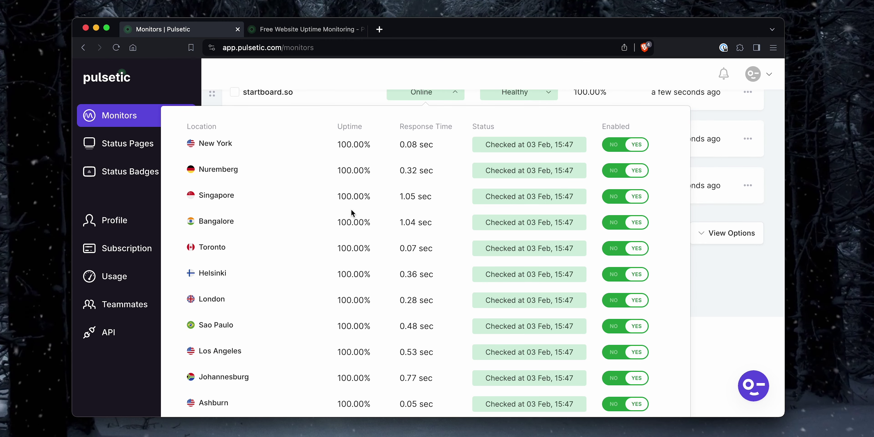
{"action": "scroll", "coordinate": [331, 255], "scroll_direction": "down", "scroll_amount": 2}
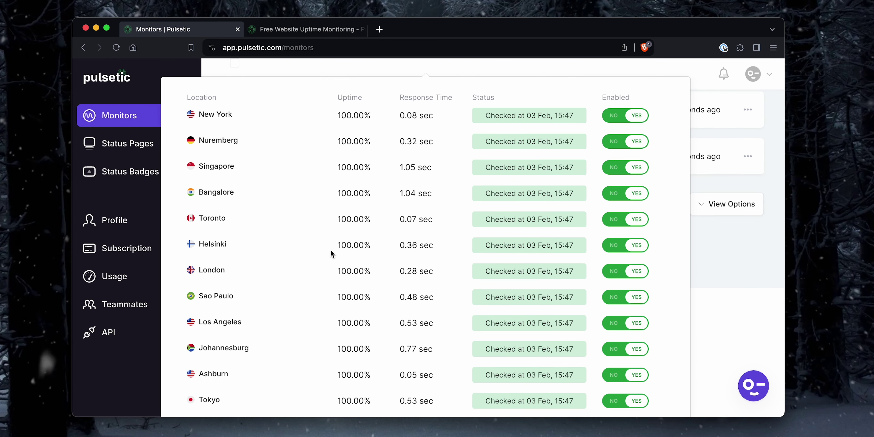
{"action": "scroll", "coordinate": [626, 177], "scroll_direction": "down", "scroll_amount": 4}
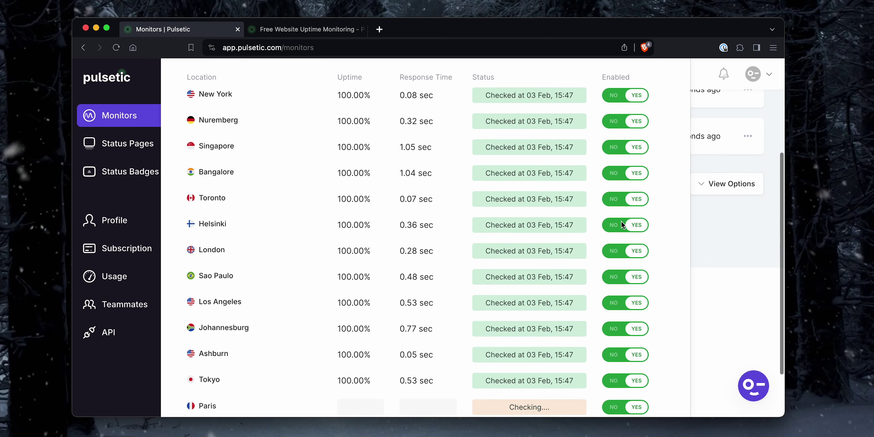
{"action": "scroll", "coordinate": [383, 290], "scroll_direction": "down", "scroll_amount": 2}
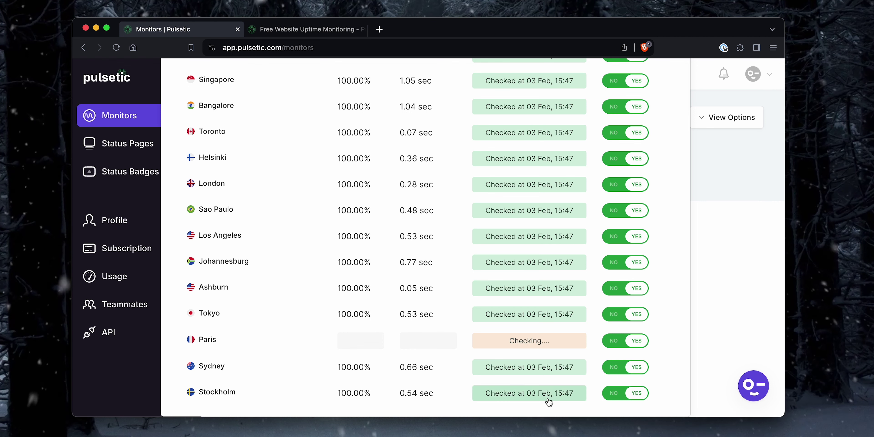
Disable the Stockholm check location for startboard.so, re-enable it, and close the location list
{"action": "left_click", "coordinate": [620, 395]}
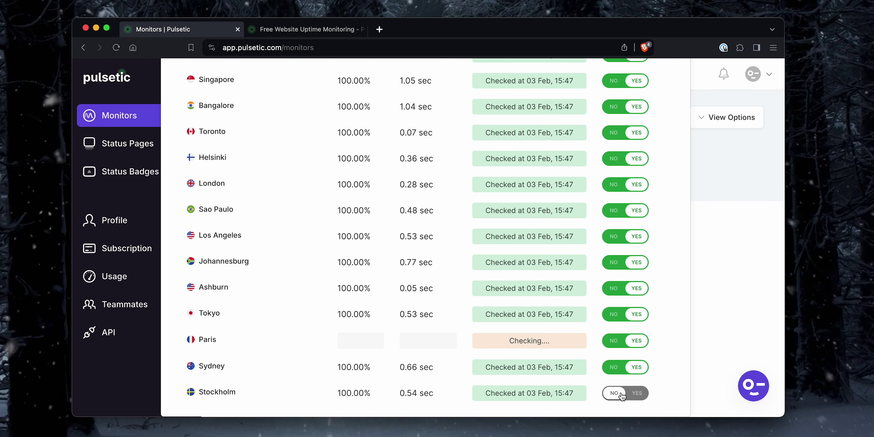
{"action": "left_click", "coordinate": [636, 395]}
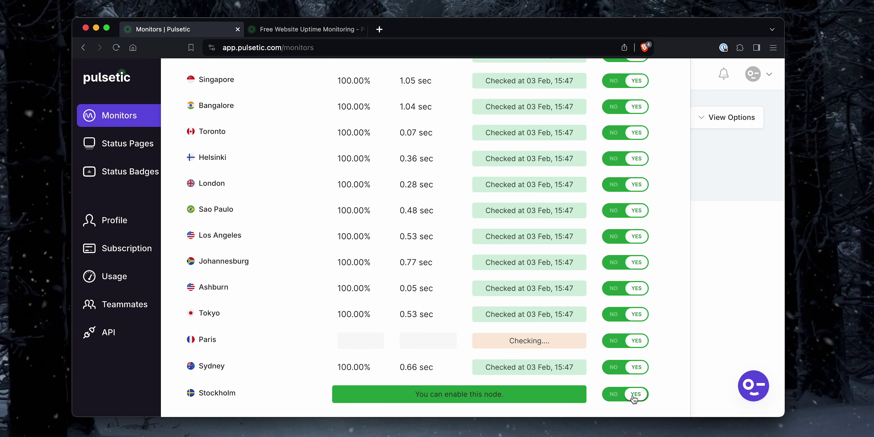
{"action": "scroll", "coordinate": [577, 238], "scroll_direction": "up", "scroll_amount": 6}
{"action": "left_click", "coordinate": [618, 177]}
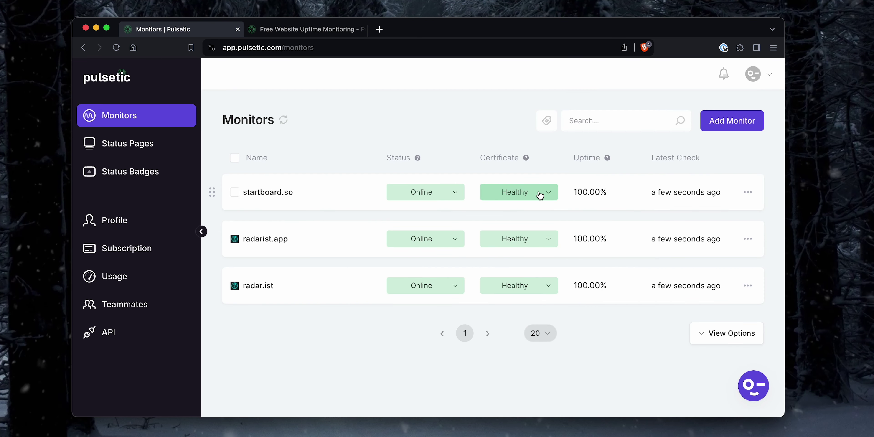
View the SSL certificate details of the startboard.so monitor, including issuer and expiry date, and close them
{"action": "left_click", "coordinate": [539, 195]}
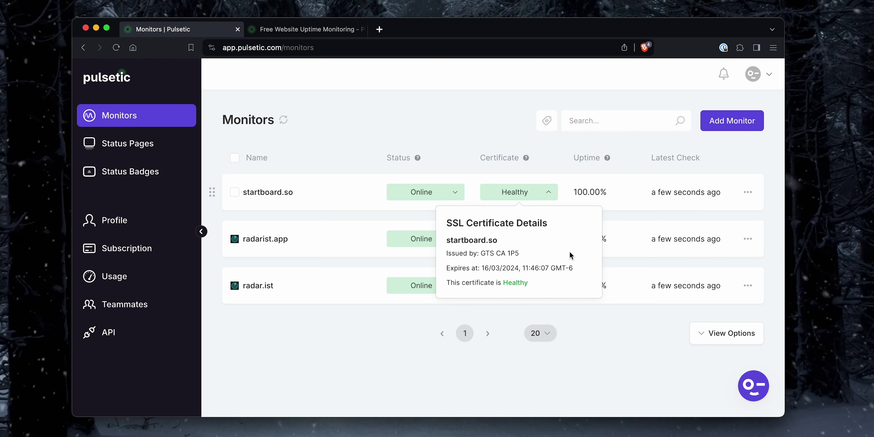
{"action": "left_click", "coordinate": [630, 340]}
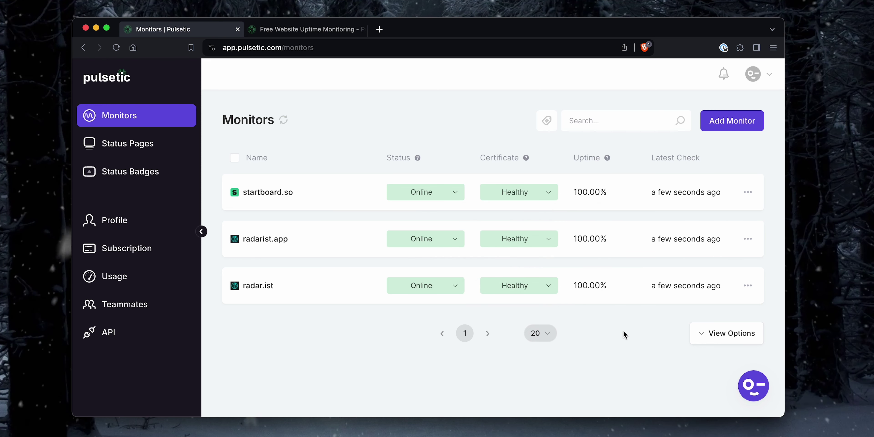
{"action": "left_click", "coordinate": [549, 193]}
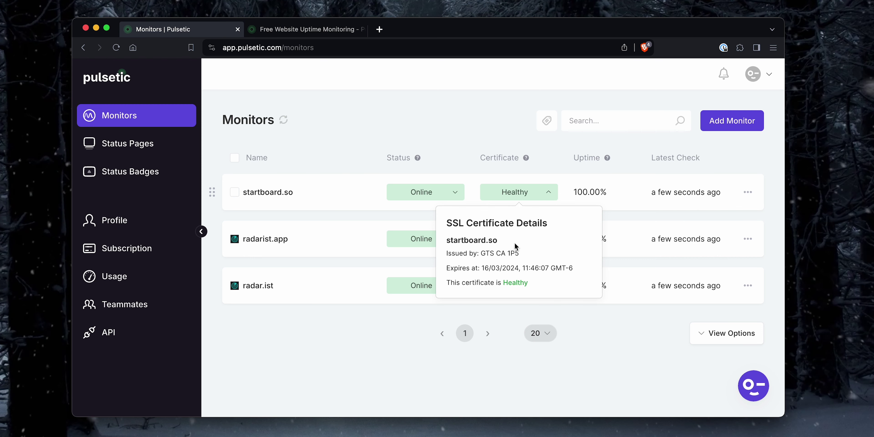
{"action": "left_click", "coordinate": [616, 327]}
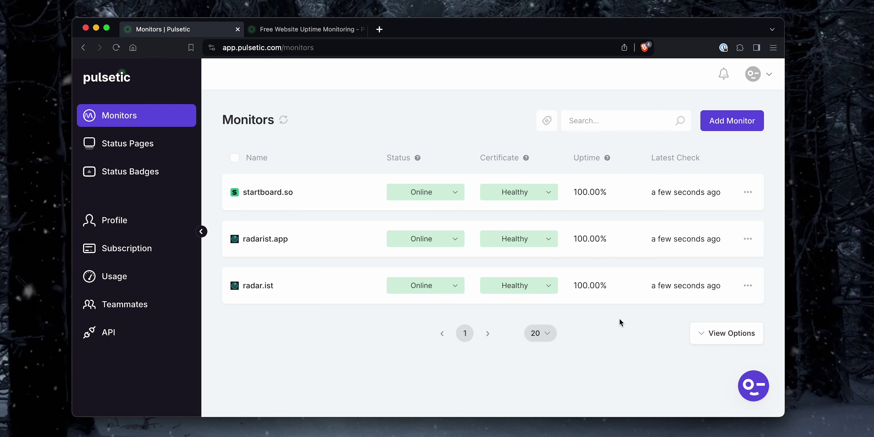
Look over the monitor list's tag filter and the actions available for the radarist.app monitor
{"action": "left_click", "coordinate": [547, 122]}
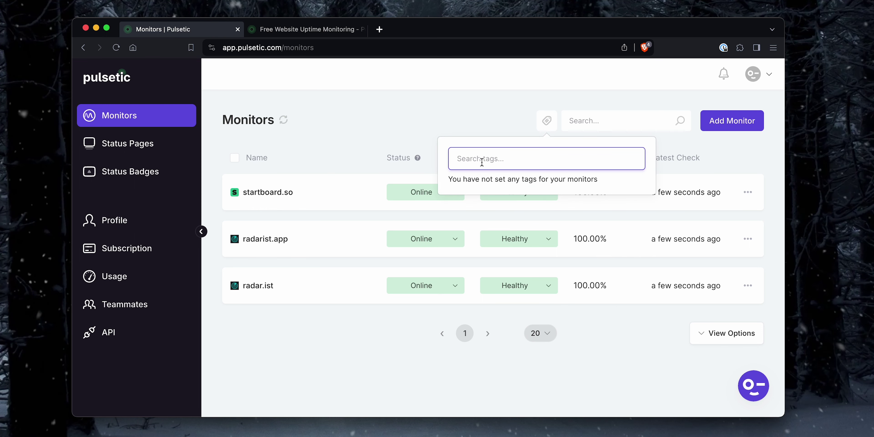
{"action": "left_click", "coordinate": [491, 110]}
{"action": "left_click", "coordinate": [747, 238]}
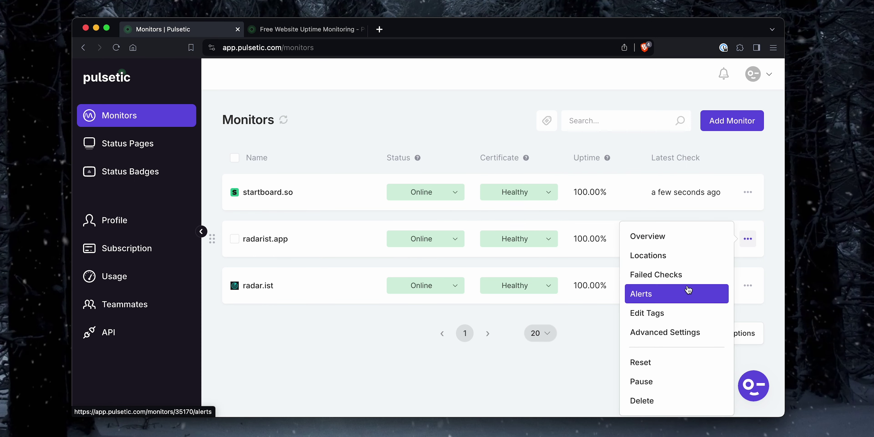
{"action": "left_click", "coordinate": [576, 346]}
Assign the tag Radarist to the radarist.app monitor and save it
{"action": "left_click", "coordinate": [748, 239]}
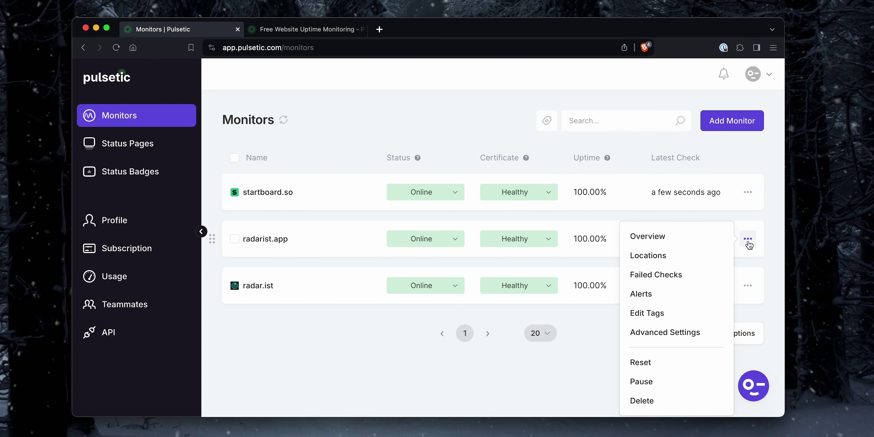
{"action": "left_click", "coordinate": [669, 312]}
{"action": "type", "text": "Radarist"}
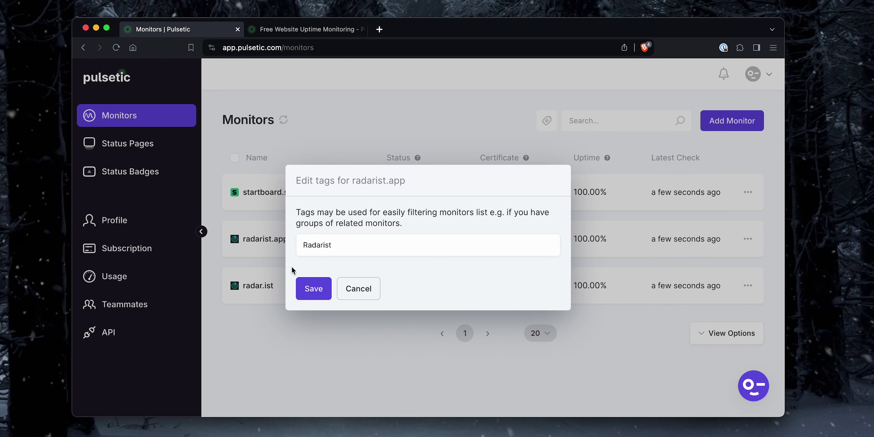
{"action": "left_click", "coordinate": [313, 289]}
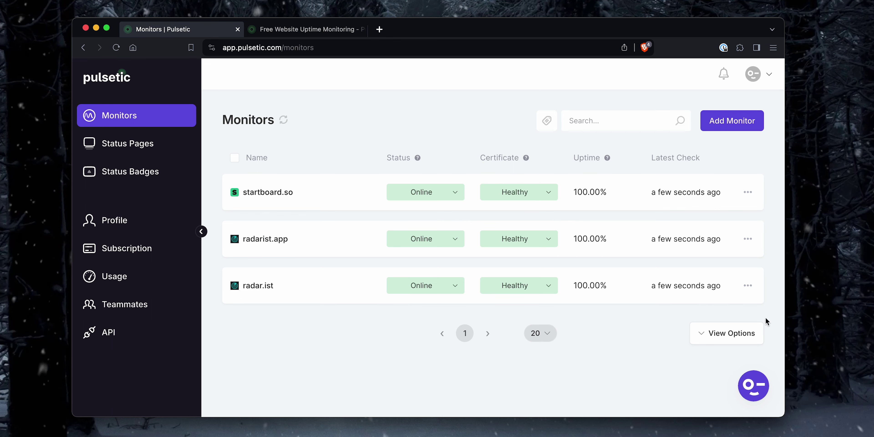
Assign the same Radarist tag to the radar.ist monitor
{"action": "left_click", "coordinate": [748, 285]}
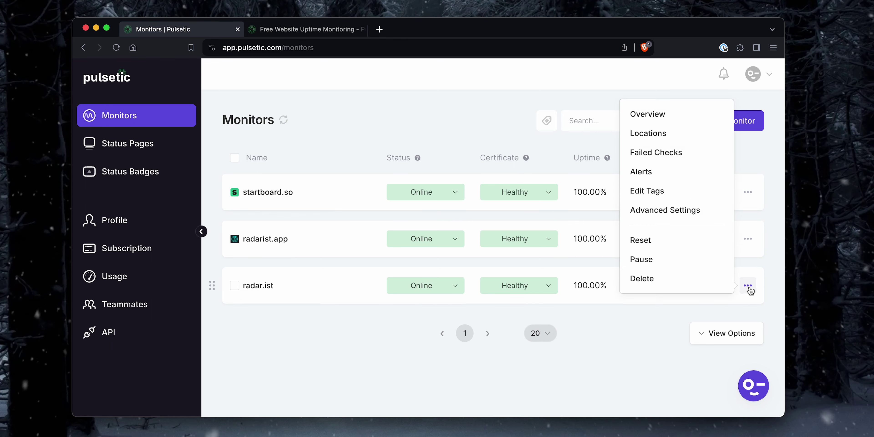
{"action": "left_click", "coordinate": [668, 190]}
{"action": "left_click", "coordinate": [345, 247]}
{"action": "type", "text": "ra"}
{"action": "left_click", "coordinate": [372, 333]}
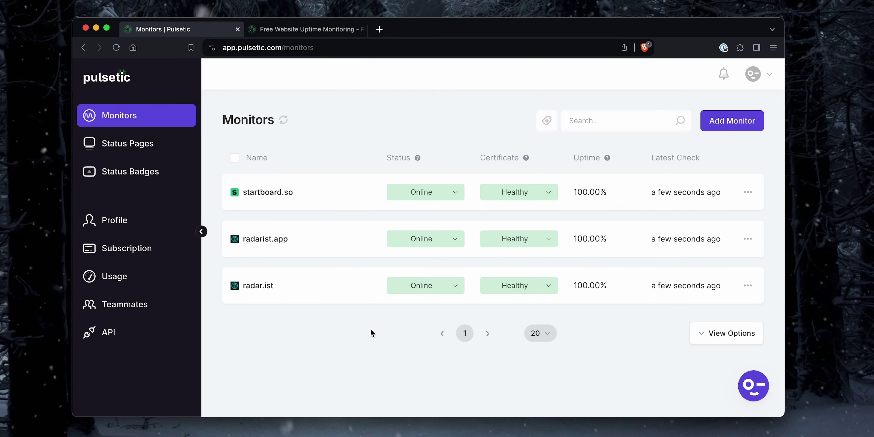
Filter the monitors list by the Radarist tag and close the tag filter
{"action": "left_click", "coordinate": [546, 121]}
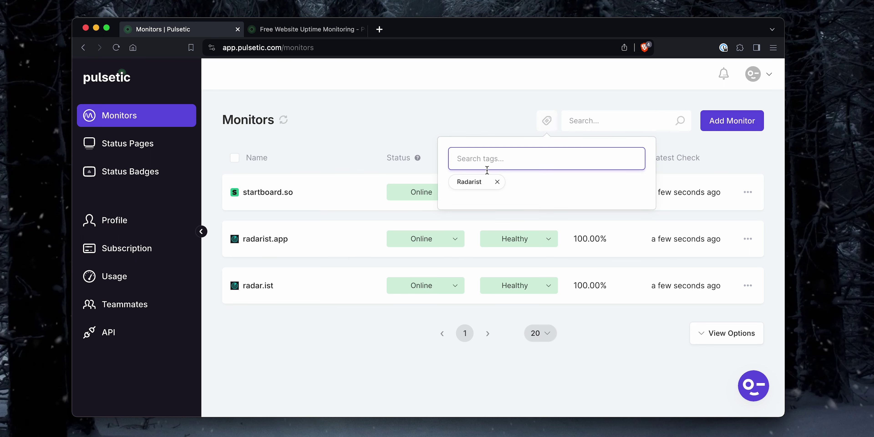
{"action": "left_click", "coordinate": [468, 183]}
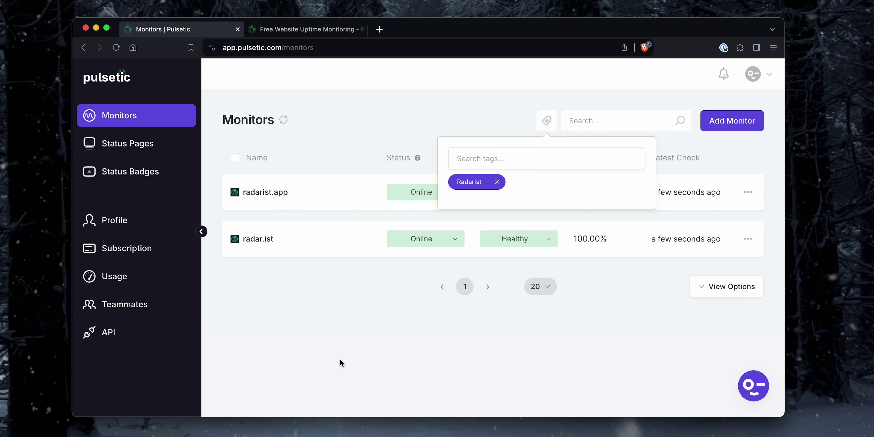
{"action": "left_click", "coordinate": [341, 363]}
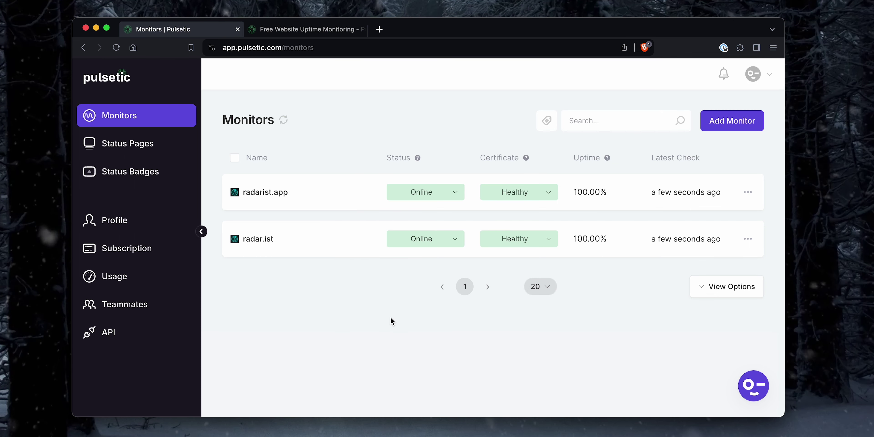
Check the Radarist tag selected in the monitors list's tag filter and close the filter
{"action": "left_click", "coordinate": [548, 121]}
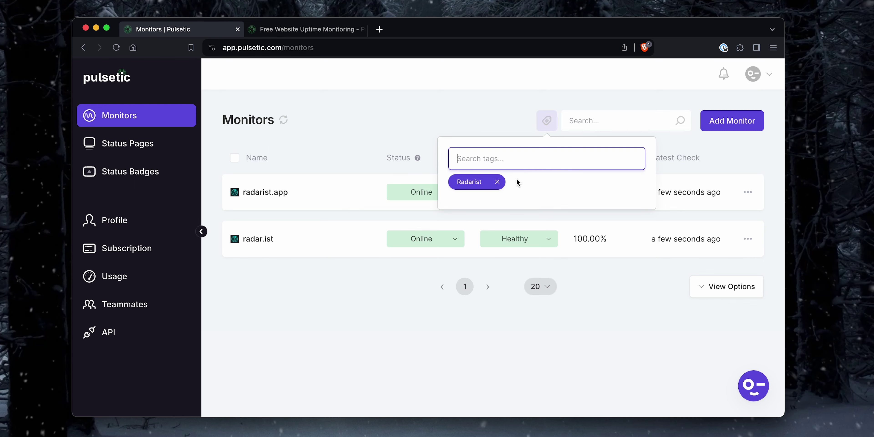
{"action": "left_click", "coordinate": [499, 183]}
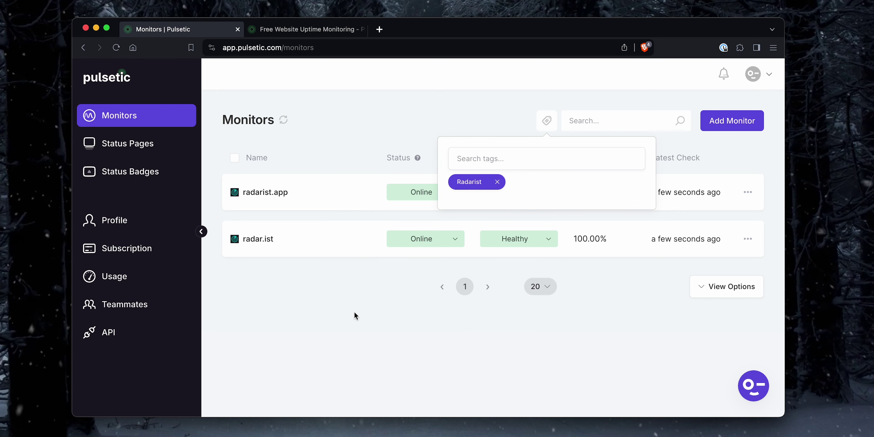
{"action": "left_click", "coordinate": [351, 325]}
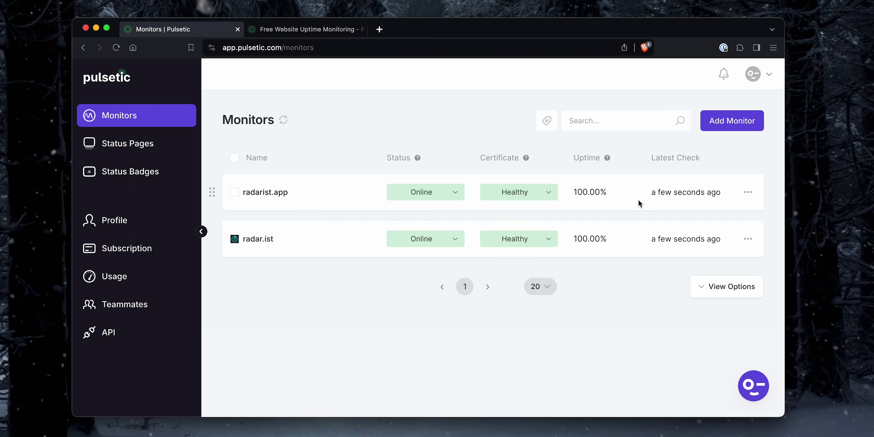
Review the radarist.app monitor's email alert settings and notification channels, and return to the monitors list
{"action": "left_click", "coordinate": [746, 193]}
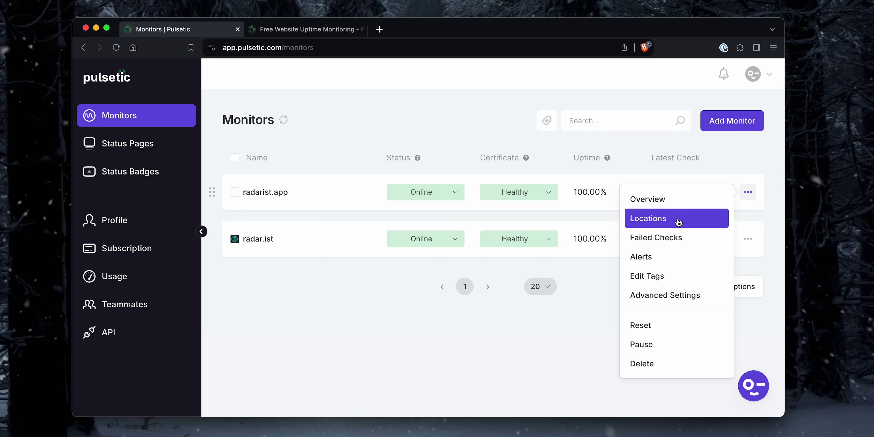
{"action": "left_click", "coordinate": [676, 258]}
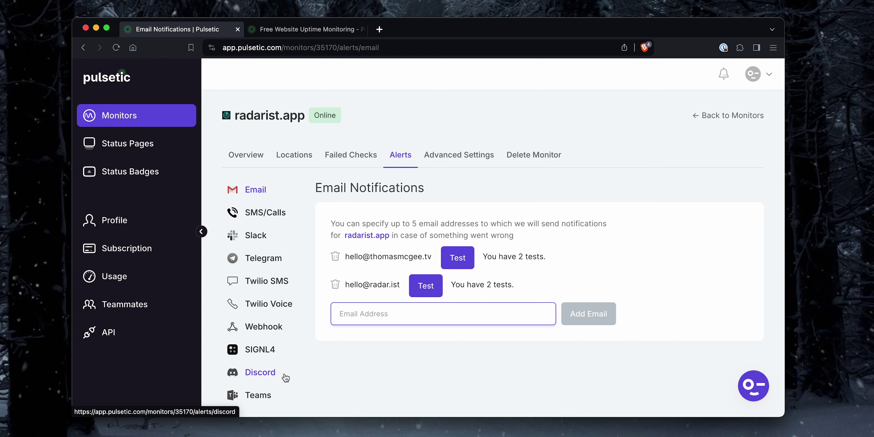
{"action": "left_click", "coordinate": [426, 393]}
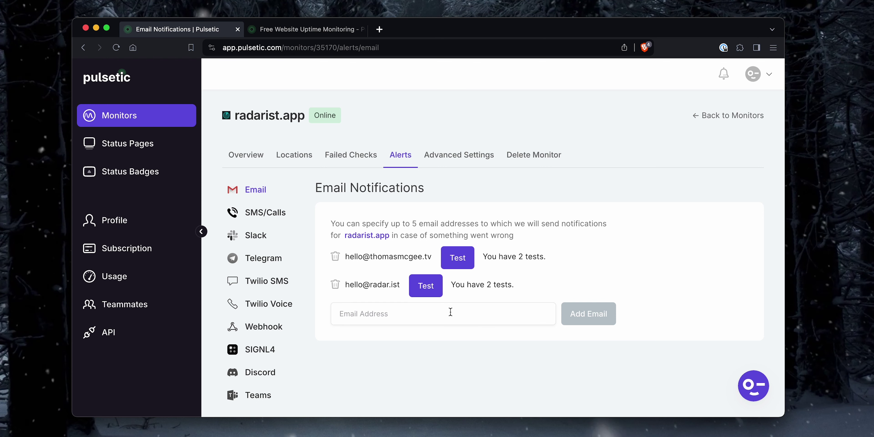
{"action": "left_click", "coordinate": [109, 86]}
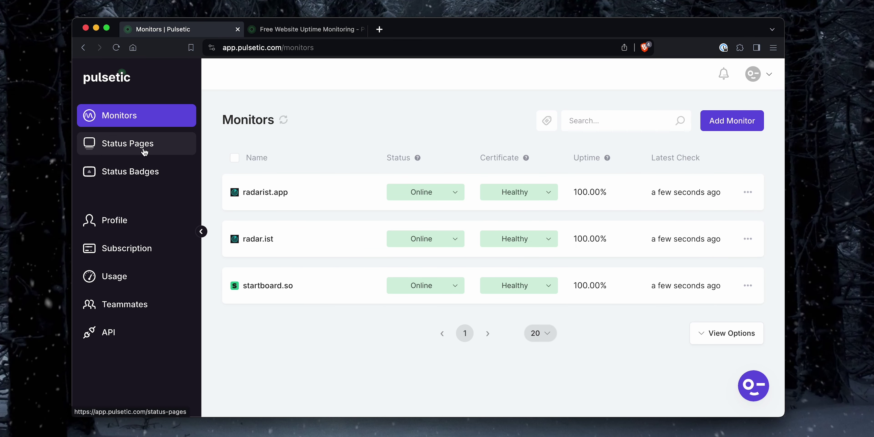
Look through the general settings of the Radarist App Status page and return to the status pages list
{"action": "left_click", "coordinate": [161, 150]}
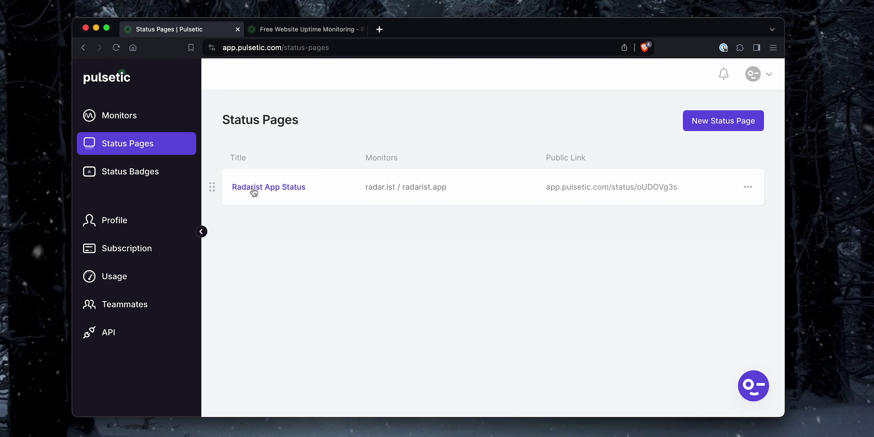
{"action": "left_click", "coordinate": [279, 193]}
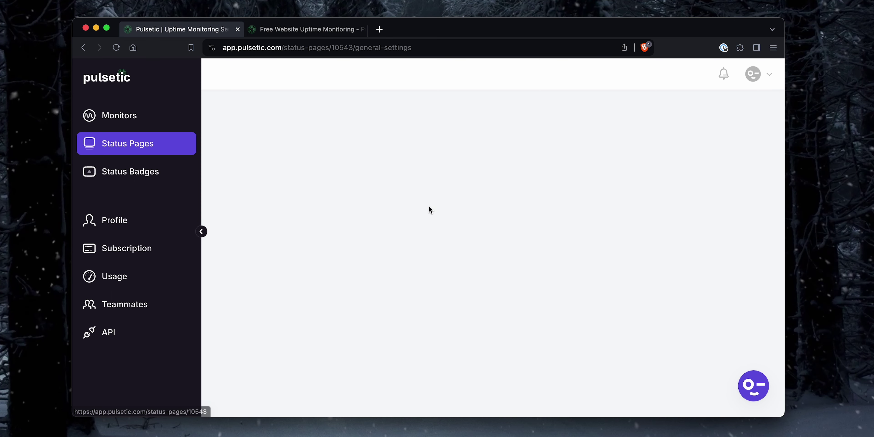
{"action": "scroll", "coordinate": [493, 207], "scroll_direction": "down", "scroll_amount": 10}
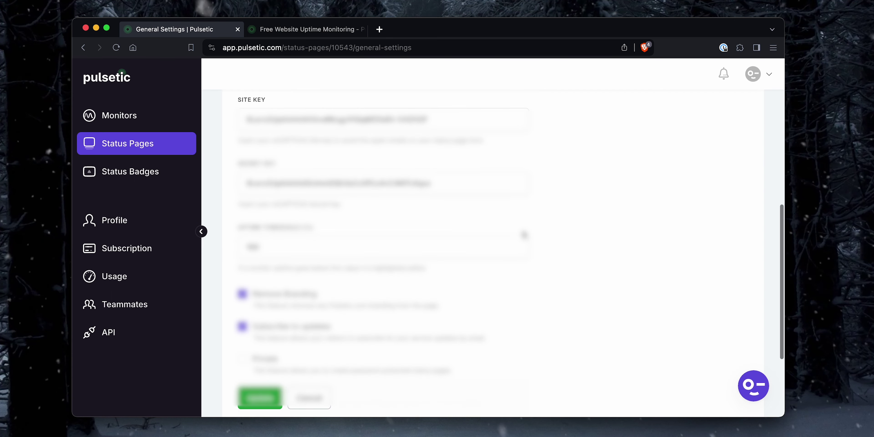
{"action": "scroll", "coordinate": [237, 146], "scroll_direction": "up", "scroll_amount": 10}
{"action": "left_click", "coordinate": [139, 151]}
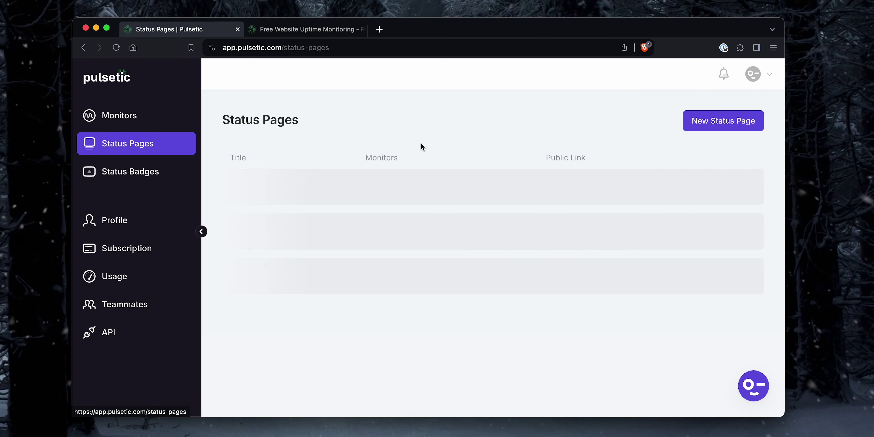
View the public Radarist status page with its monitors' uptime bars through its public link, and close it
{"action": "left_click", "coordinate": [629, 188]}
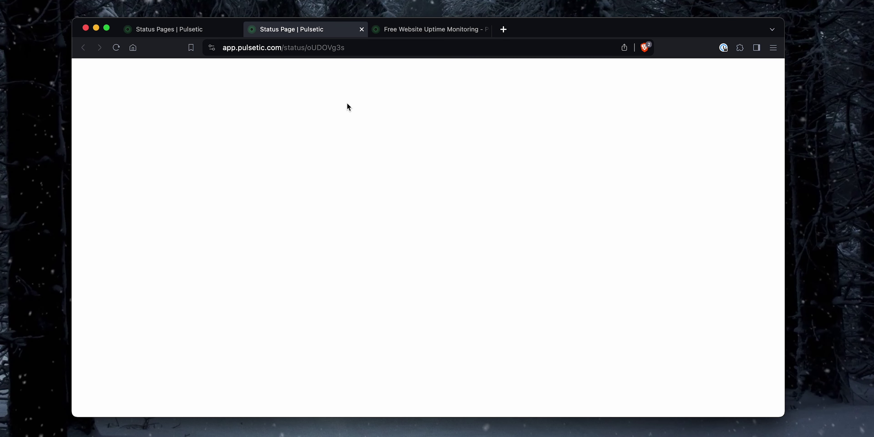
{"action": "scroll", "coordinate": [478, 283], "scroll_direction": "down", "scroll_amount": 3}
{"action": "scroll", "coordinate": [195, 180], "scroll_direction": "up", "scroll_amount": 3}
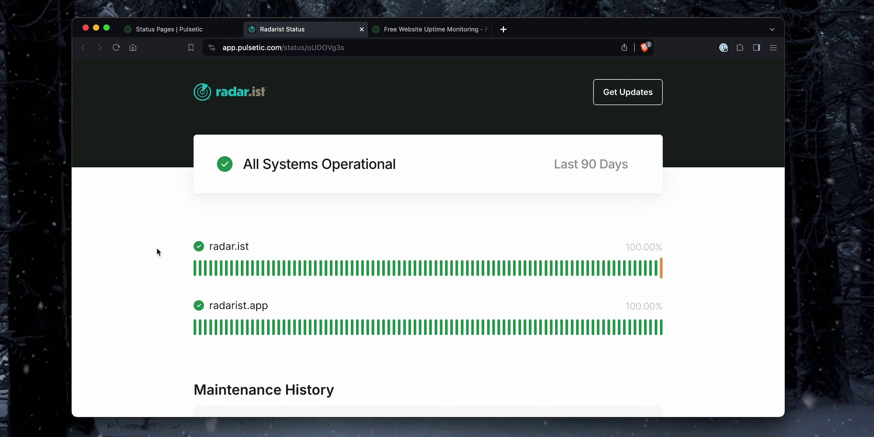
{"action": "scroll", "coordinate": [157, 247], "scroll_direction": "down", "scroll_amount": 2}
{"action": "scroll", "coordinate": [273, 209], "scroll_direction": "up", "scroll_amount": 2}
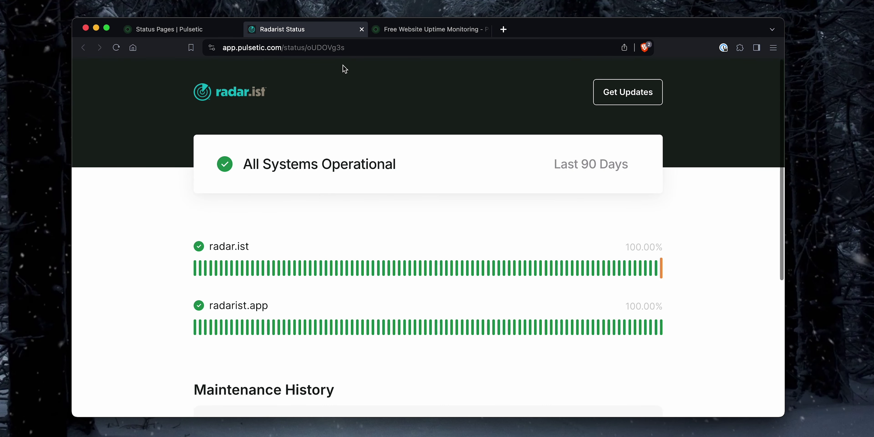
{"action": "left_click", "coordinate": [361, 30]}
Enter status.radar.ist as the custom domain name in the Radarist App Status page's general settings
{"action": "left_click", "coordinate": [288, 187]}
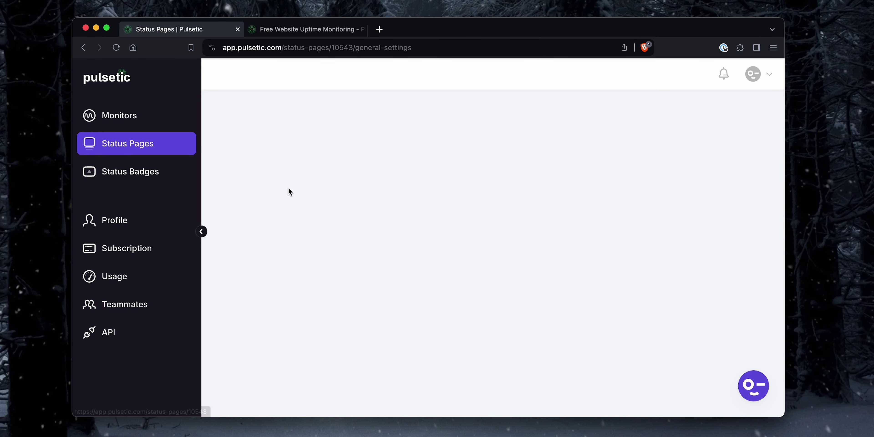
{"action": "scroll", "coordinate": [364, 225], "scroll_direction": "down", "scroll_amount": 4}
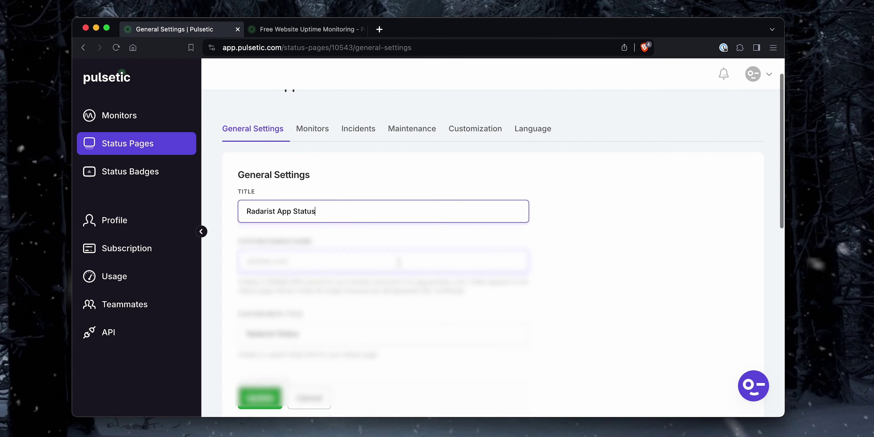
{"action": "scroll", "coordinate": [246, 173], "scroll_direction": "down", "scroll_amount": 1}
{"action": "left_click", "coordinate": [278, 159]}
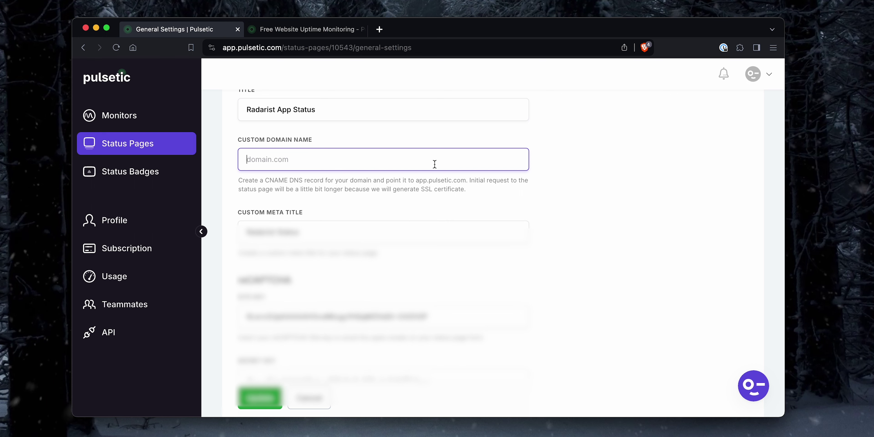
{"action": "type", "text": "ra"}
{"action": "type", "text": "tatus.radar."}
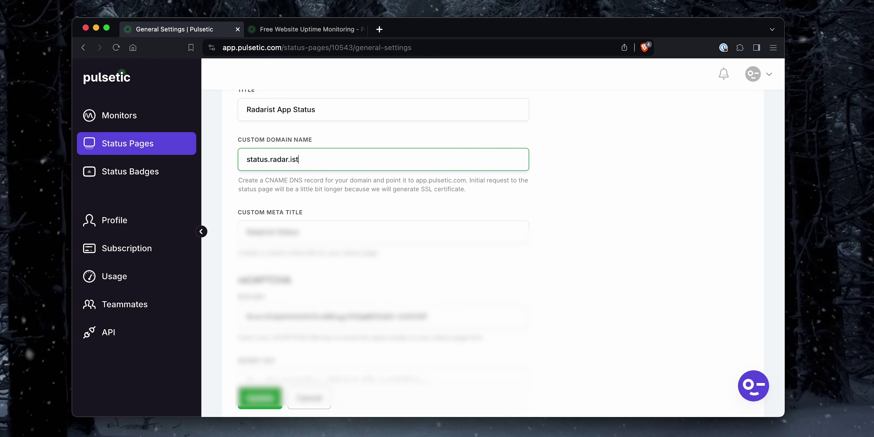
{"action": "scroll", "coordinate": [598, 194], "scroll_direction": "down", "scroll_amount": 4}
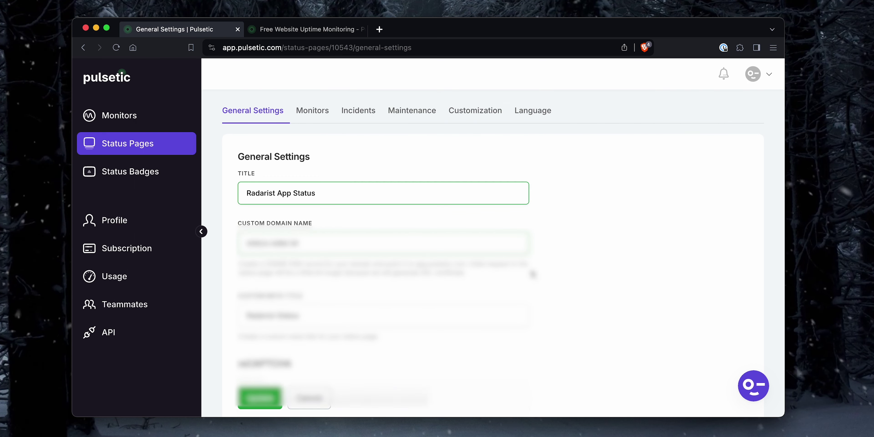
{"action": "triple_click", "coordinate": [340, 247]}
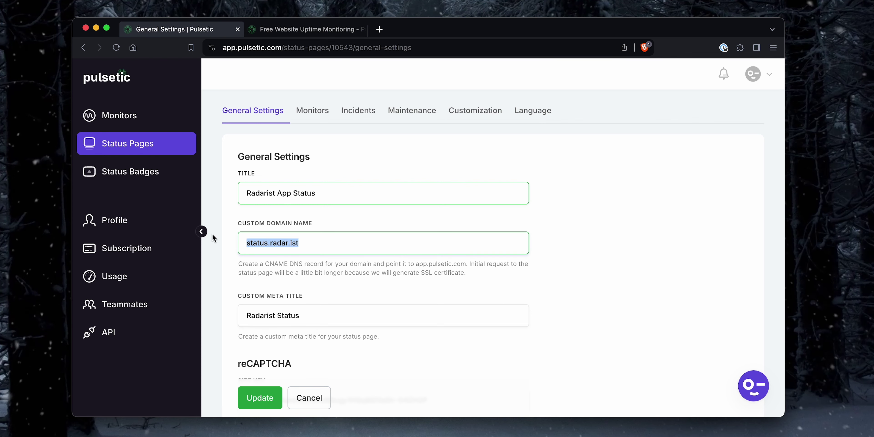
Examine the status page's monitor layout, including the radar.ist and radarist.app entries and the unused startboard.so monitor
{"action": "left_click", "coordinate": [314, 115]}
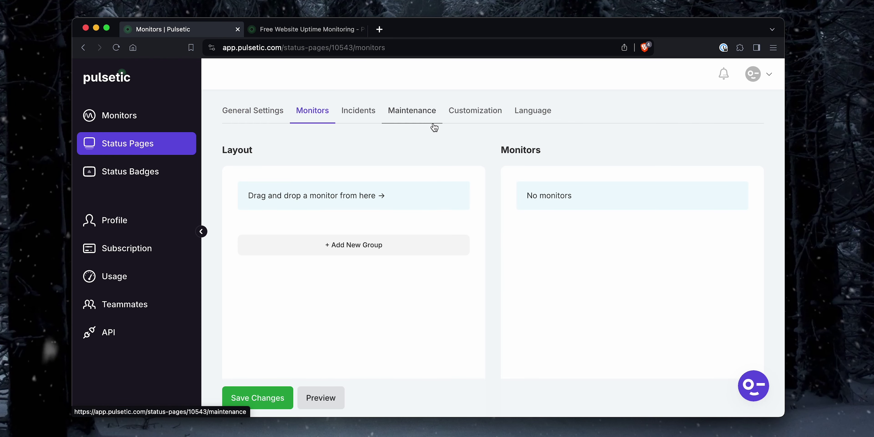
{"action": "scroll", "coordinate": [430, 125], "scroll_direction": "down", "scroll_amount": 2}
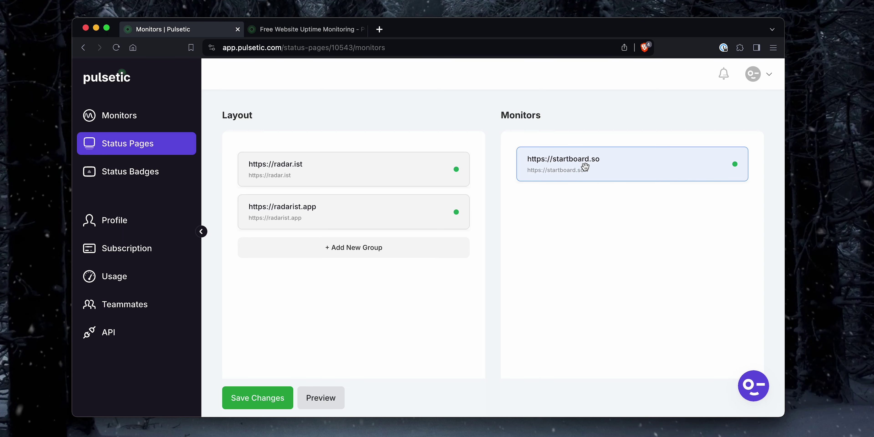
{"action": "left_click_drag", "start_coordinate": [577, 168], "coordinate": [611, 180]}
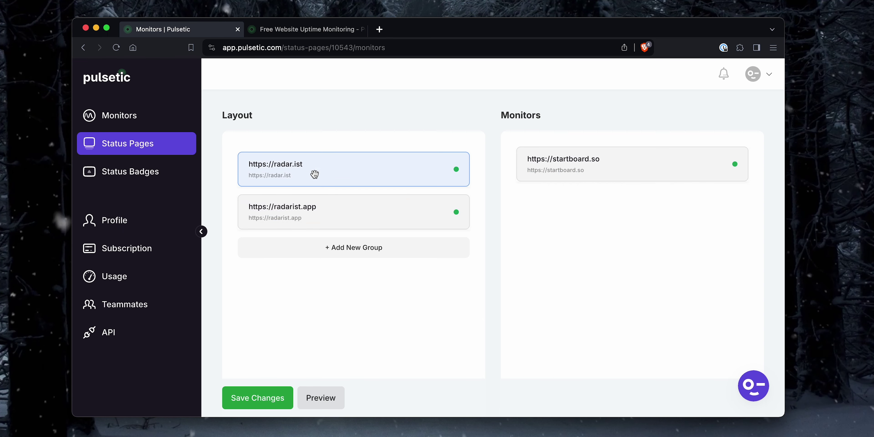
{"action": "mouse_move", "coordinate": [314, 175]}
{"action": "left_mouse_down"}
{"action": "mouse_move", "coordinate": [287, 220]}
{"action": "mouse_move", "coordinate": [318, 164]}
{"action": "mouse_move", "coordinate": [316, 185]}
{"action": "left_mouse_up"}
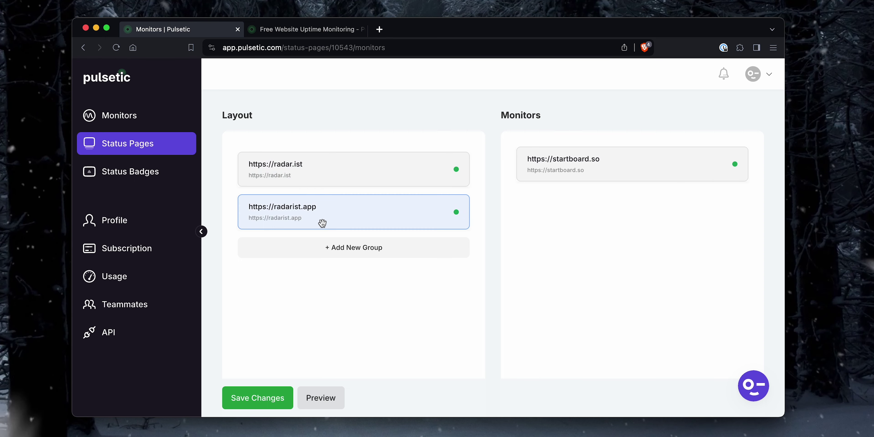
{"action": "scroll", "coordinate": [460, 269], "scroll_direction": "down", "scroll_amount": 3}
{"action": "scroll", "coordinate": [244, 403], "scroll_direction": "up", "scroll_amount": 5}
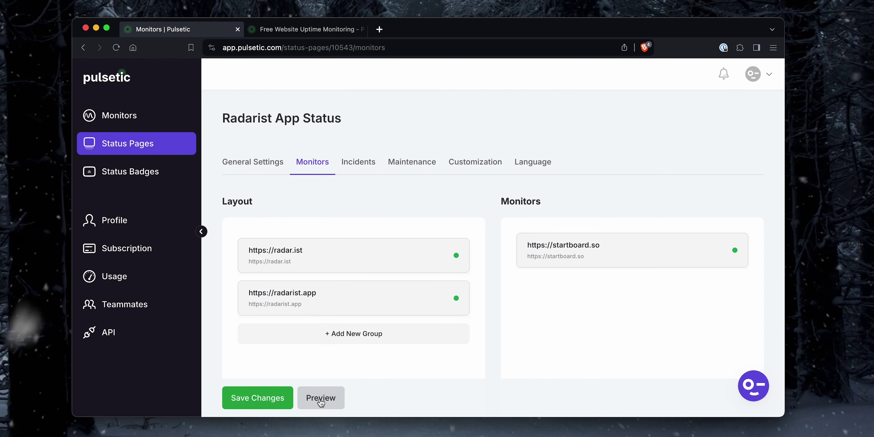
Preview the status page with its maintenance history and recent incidents, and close the preview
{"action": "left_click", "coordinate": [319, 400]}
{"action": "scroll", "coordinate": [180, 245], "scroll_direction": "down", "scroll_amount": 4}
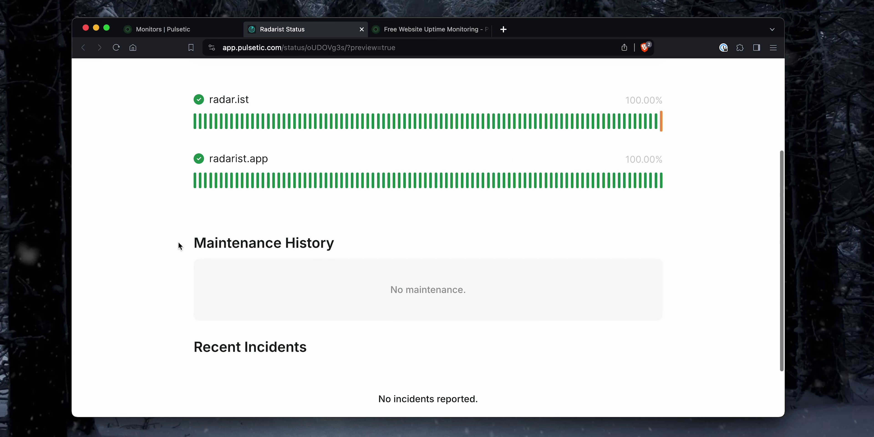
{"action": "scroll", "coordinate": [272, 262], "scroll_direction": "up", "scroll_amount": 5}
{"action": "left_click", "coordinate": [361, 29]}
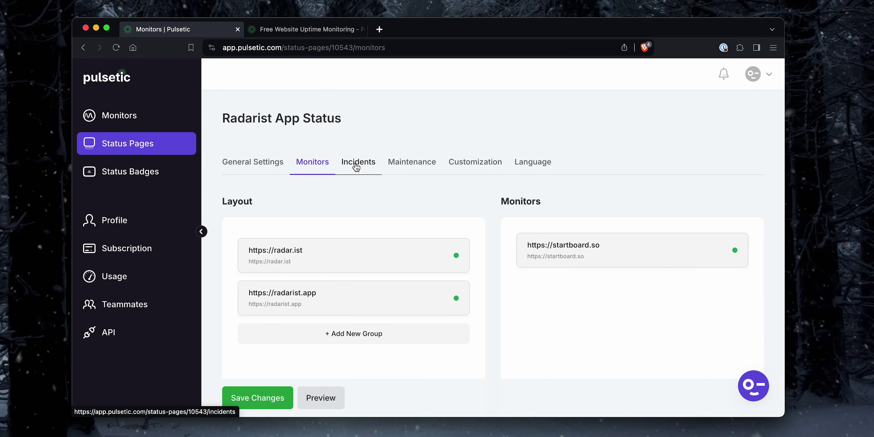
Publish an Exploring incident titled "Uh oh website down!" dated 03/02/2024 12:00 PM with the message "We are currently investigating."
{"action": "left_click", "coordinate": [362, 171]}
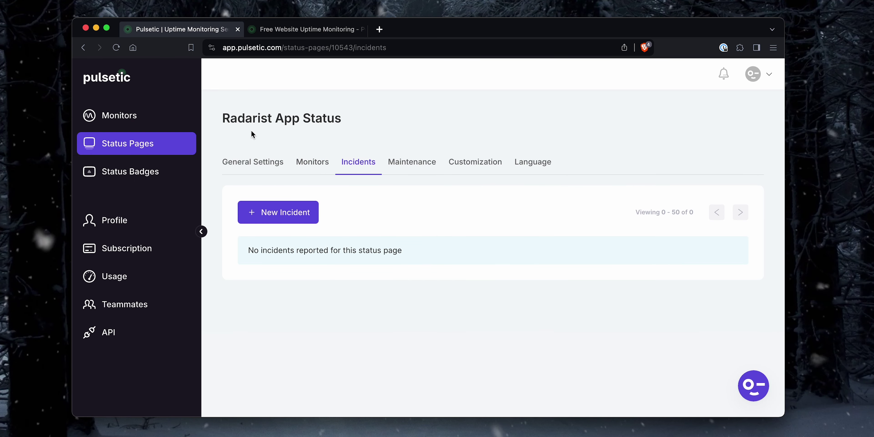
{"action": "left_click", "coordinate": [292, 213]}
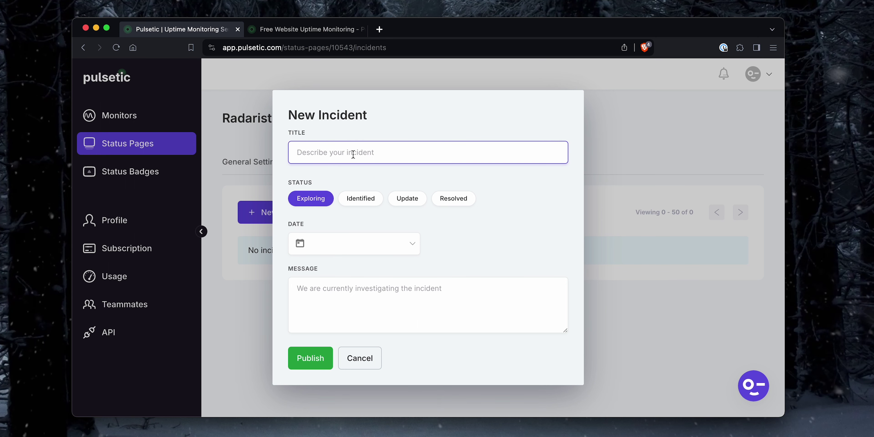
{"action": "type", "text": "Uh oh website down!"}
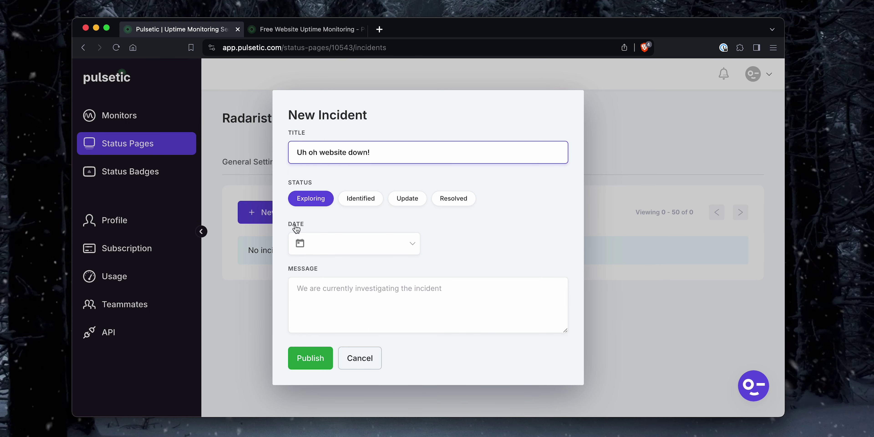
{"action": "left_click", "coordinate": [302, 243]}
{"action": "left_click", "coordinate": [430, 316]}
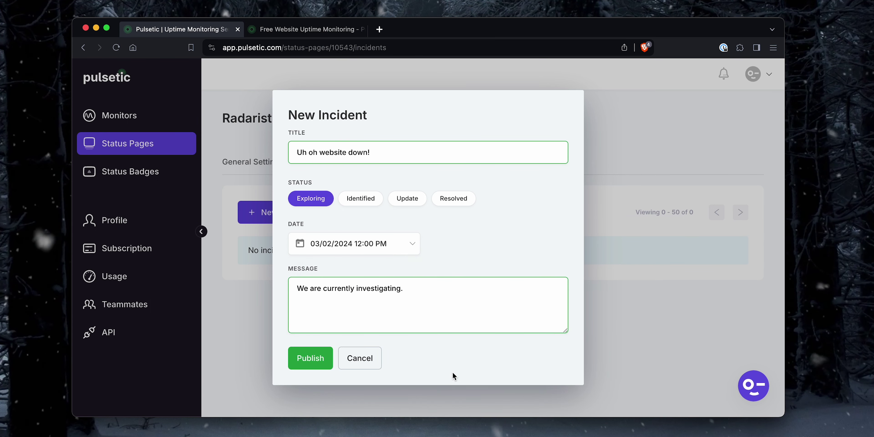
{"action": "left_click", "coordinate": [312, 358]}
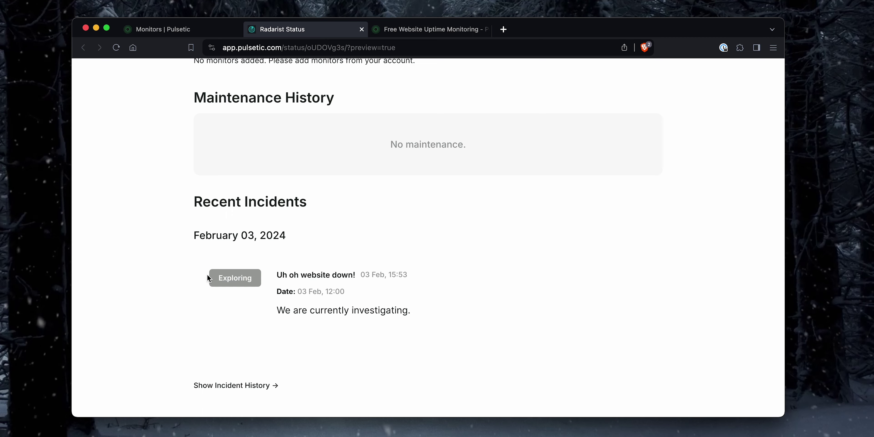
Check the published incident under Recent Incidents in the status page preview and return to the status page's settings
{"action": "left_click_drag", "start_coordinate": [348, 292], "coordinate": [211, 279]}
{"action": "left_click", "coordinate": [227, 227]}
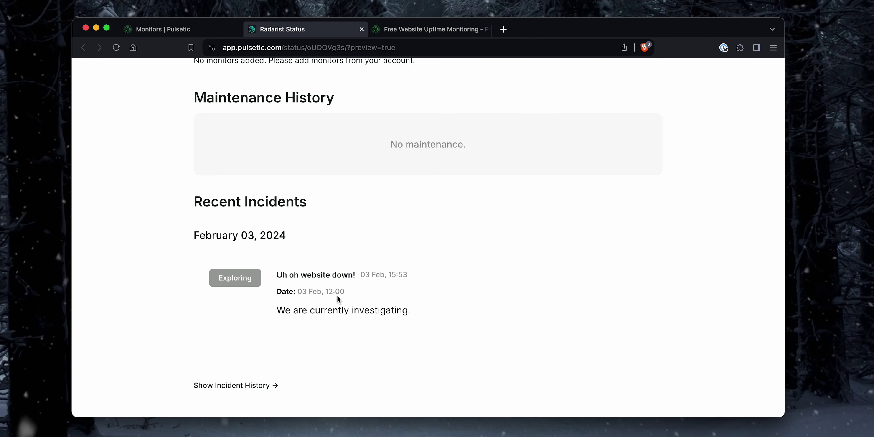
{"action": "left_click", "coordinate": [236, 30]}
Open the "Uh oh website down!" incident from the status page's incidents and examine its update form and history
{"action": "scroll", "coordinate": [352, 226], "scroll_direction": "down", "scroll_amount": 2}
{"action": "left_click", "coordinate": [353, 165]}
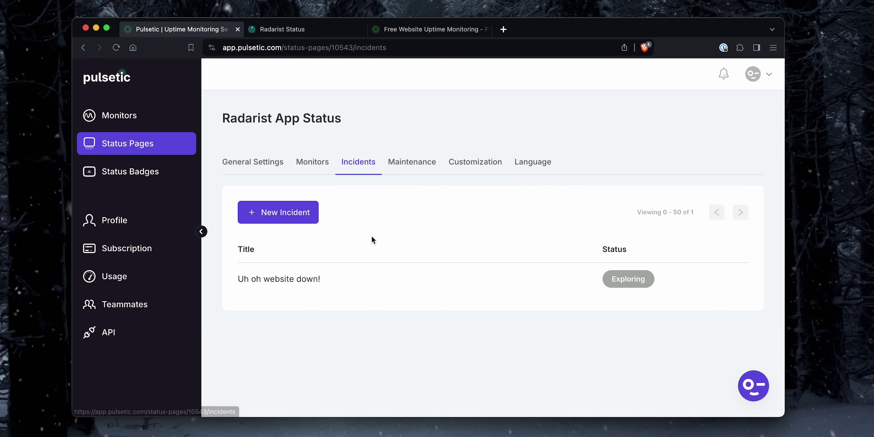
{"action": "left_click", "coordinate": [374, 277]}
{"action": "scroll", "coordinate": [466, 206], "scroll_direction": "down", "scroll_amount": 1}
{"action": "scroll", "coordinate": [465, 207], "scroll_direction": "down", "scroll_amount": 3}
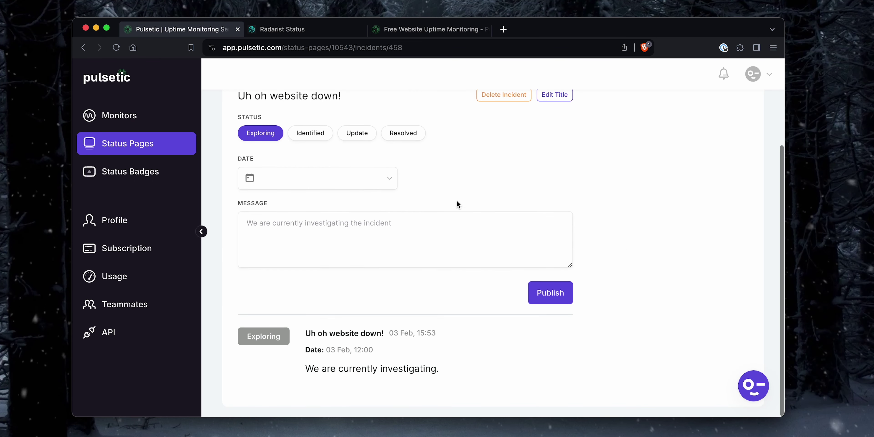
Publish a Resolved update on the "Uh oh website down!" incident with the message "Fixed!"
{"action": "left_click", "coordinate": [400, 134]}
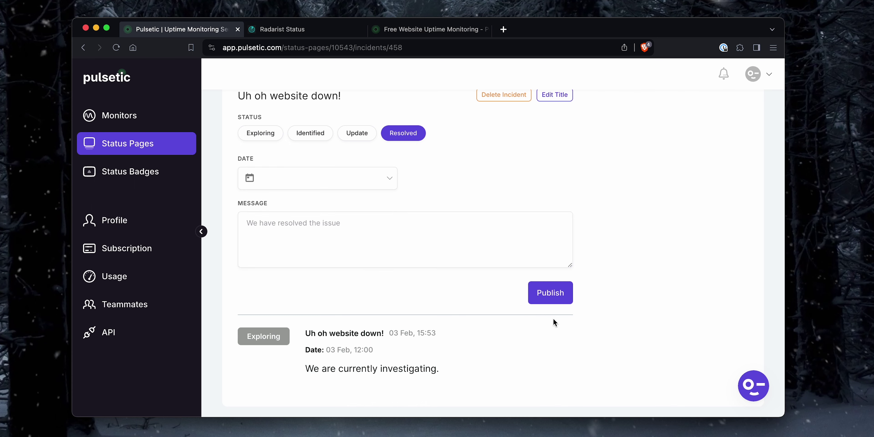
{"action": "left_click", "coordinate": [551, 296]}
{"action": "left_click", "coordinate": [348, 233]}
{"action": "type", "text": "Fixed!"}
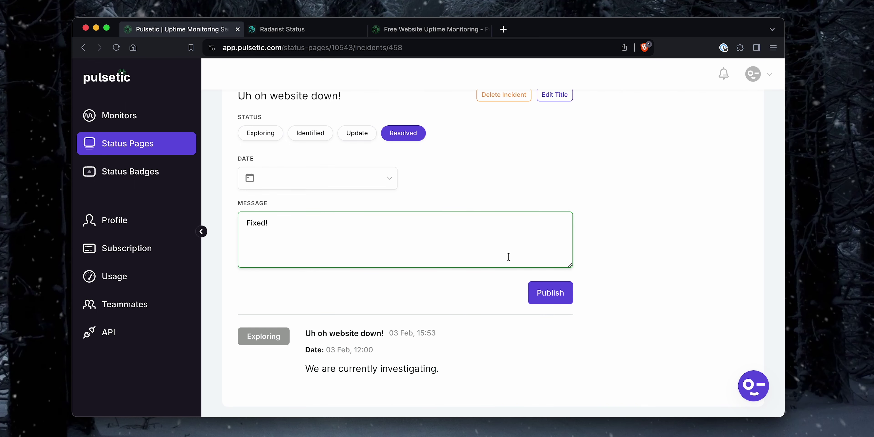
{"action": "left_click", "coordinate": [560, 301]}
Check the Resolved update under Recent Incidents in the status page preview and return to the incident
{"action": "key", "text": "ctrl+Tab"}
{"action": "left_click_drag", "start_coordinate": [408, 310], "coordinate": [172, 274]}
{"action": "left_click", "coordinate": [172, 271]}
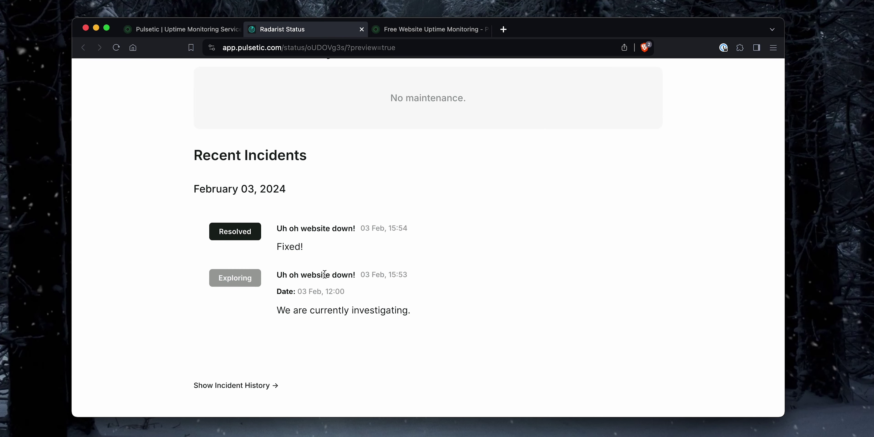
{"action": "scroll", "coordinate": [346, 243], "scroll_direction": "up", "scroll_amount": 3}
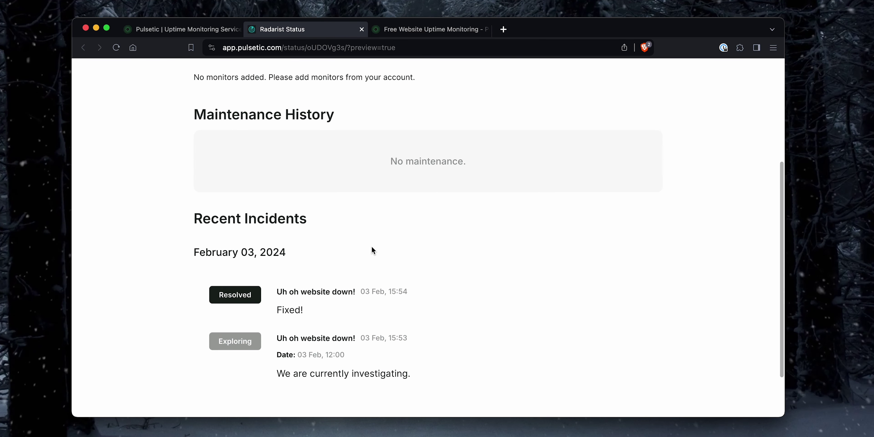
{"action": "left_click", "coordinate": [212, 32]}
{"action": "scroll", "coordinate": [391, 153], "scroll_direction": "up", "scroll_amount": 2}
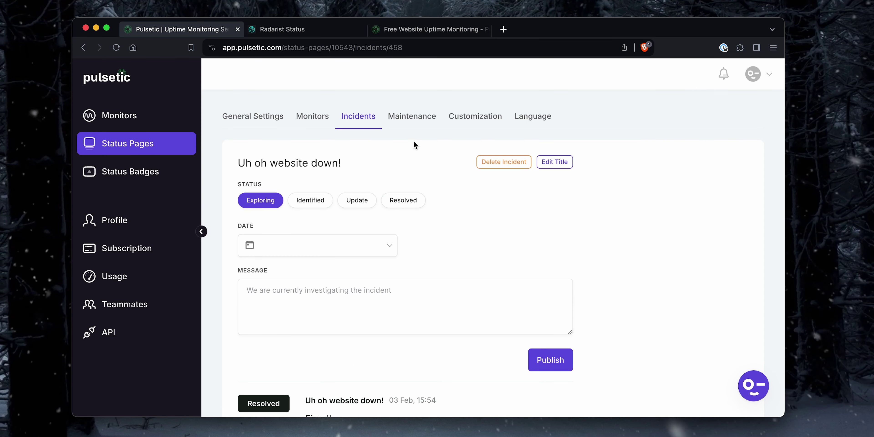
Start scheduling a maintenance named "We are doing server maintenance" with the description "Just for an hour!!"
{"action": "left_click", "coordinate": [418, 123]}
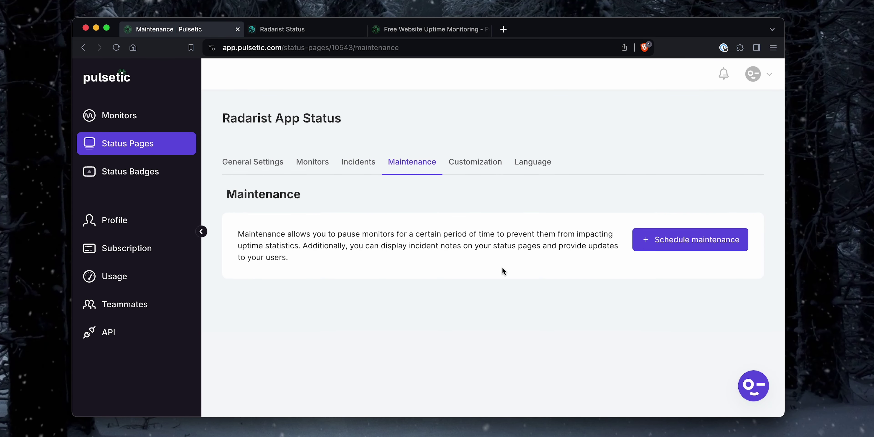
{"action": "left_click", "coordinate": [696, 241]}
{"action": "left_click", "coordinate": [301, 257]}
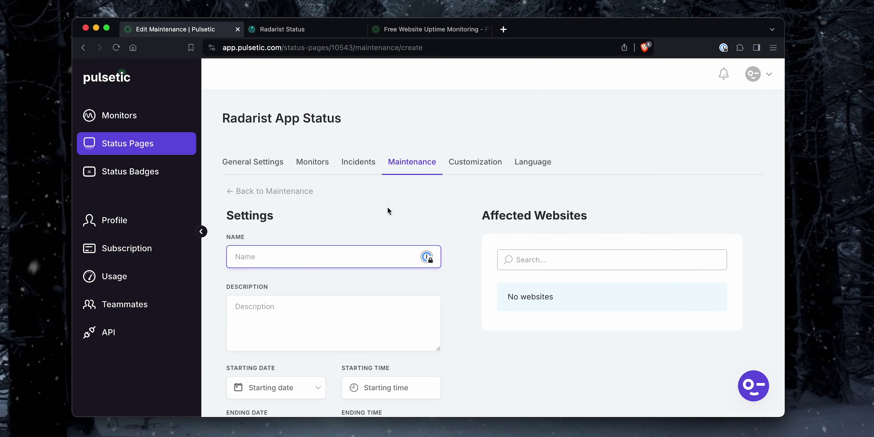
{"action": "type", "text": "We are duing"}
{"action": "key", "text": "BackSpace"}
{"action": "key", "text": "BackSpace"}
{"action": "key", "text": "BackSpace"}
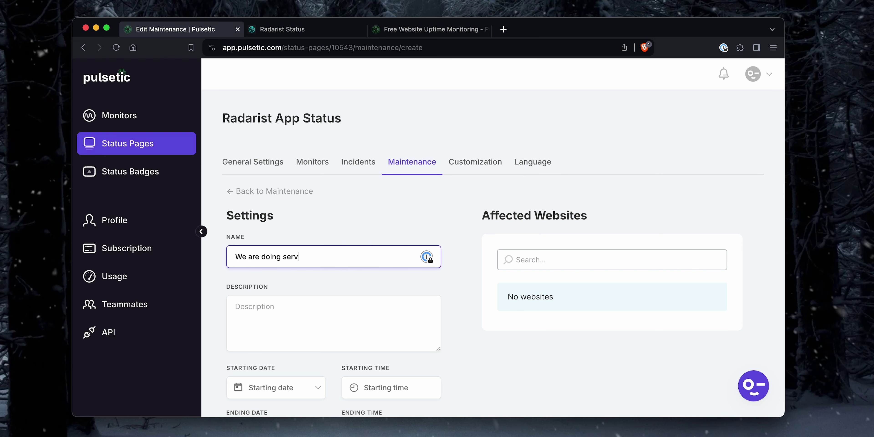
{"action": "key", "text": "BackSpace"}
{"action": "key", "text": "BackSpace"}
{"action": "key", "text": "BackSpace"}
{"action": "key", "text": "BackSpace"}
{"action": "type", "text": "enance"}
{"action": "left_click", "coordinate": [308, 324]}
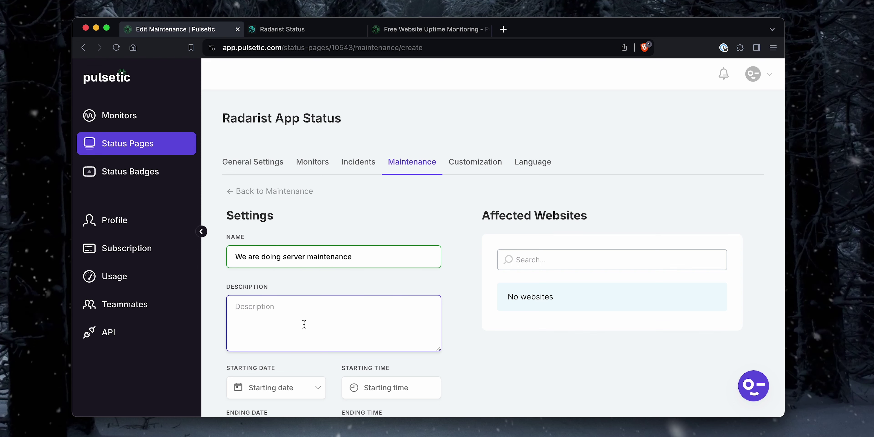
{"action": "type", "text": "Just for an hour!!"}
Set the maintenance window from 05/02/2024 12:00 PM to 05/02/2024 1:00 PM and save it
{"action": "scroll", "coordinate": [523, 264], "scroll_direction": "down", "scroll_amount": 5}
{"action": "left_click", "coordinate": [275, 238]}
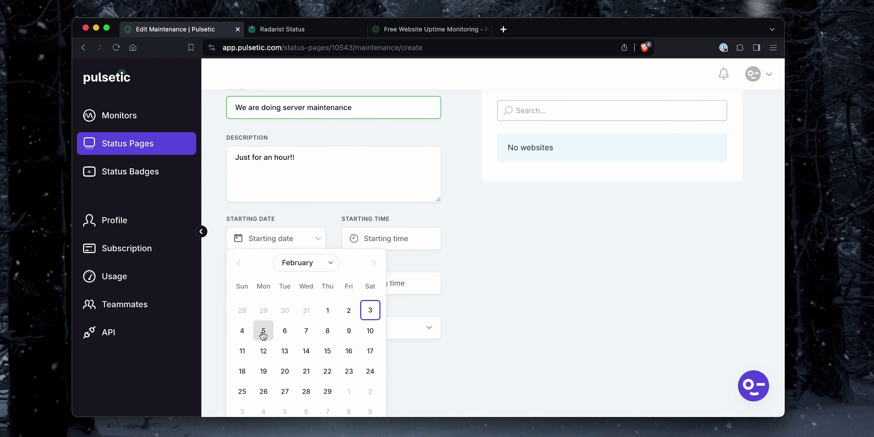
{"action": "left_click", "coordinate": [264, 331]}
{"action": "left_click", "coordinate": [370, 238]}
{"action": "left_click", "coordinate": [270, 312]}
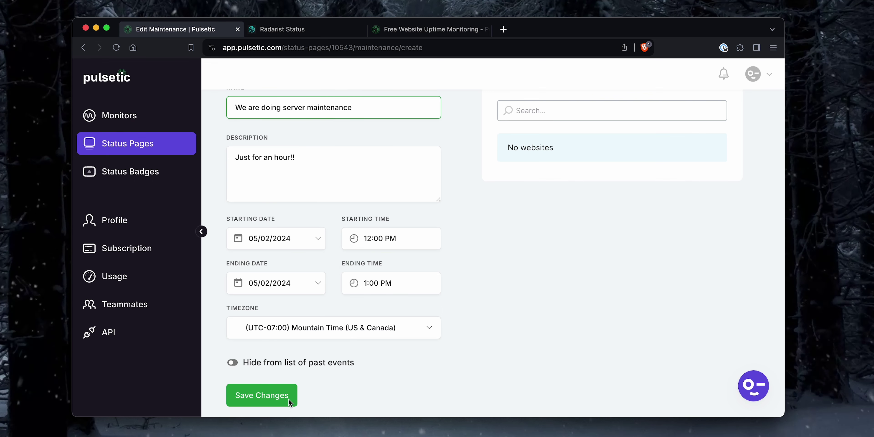
{"action": "left_click", "coordinate": [288, 399]}
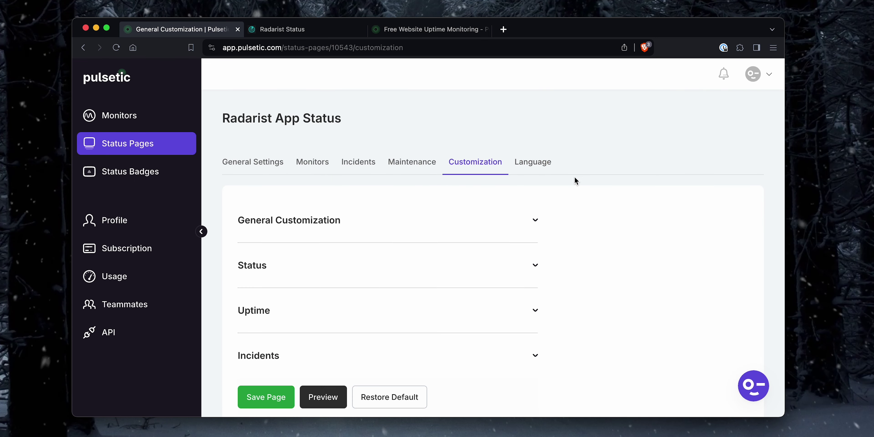
Examine the status page's General Customization options for logo, favicon, header image, colors, text and button styles
{"action": "scroll", "coordinate": [575, 176], "scroll_direction": "down", "scroll_amount": 1}
{"action": "left_click", "coordinate": [453, 209]}
{"action": "scroll", "coordinate": [445, 237], "scroll_direction": "down", "scroll_amount": 10}
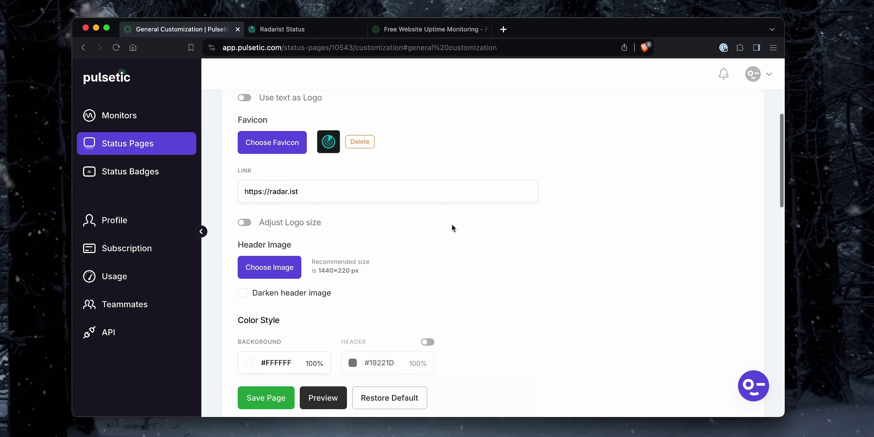
{"action": "scroll", "coordinate": [502, 219], "scroll_direction": "down", "scroll_amount": 5}
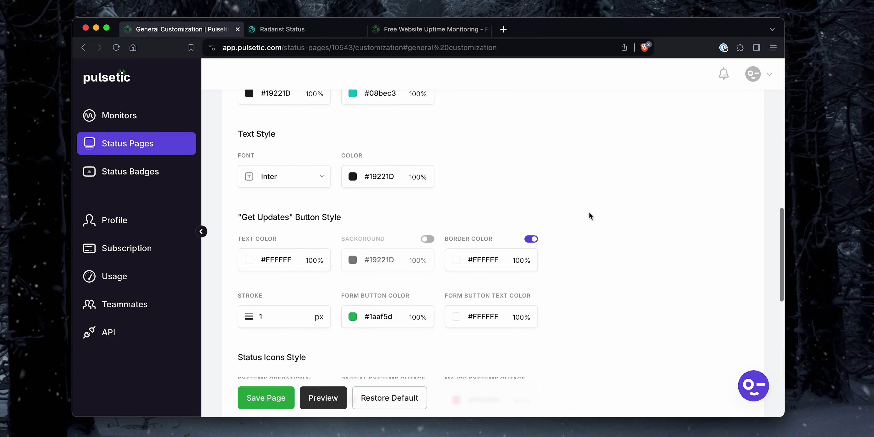
{"action": "scroll", "coordinate": [593, 258], "scroll_direction": "down", "scroll_amount": 2}
{"action": "scroll", "coordinate": [592, 256], "scroll_direction": "up", "scroll_amount": 7}
{"action": "scroll", "coordinate": [577, 241], "scroll_direction": "up", "scroll_amount": 10}
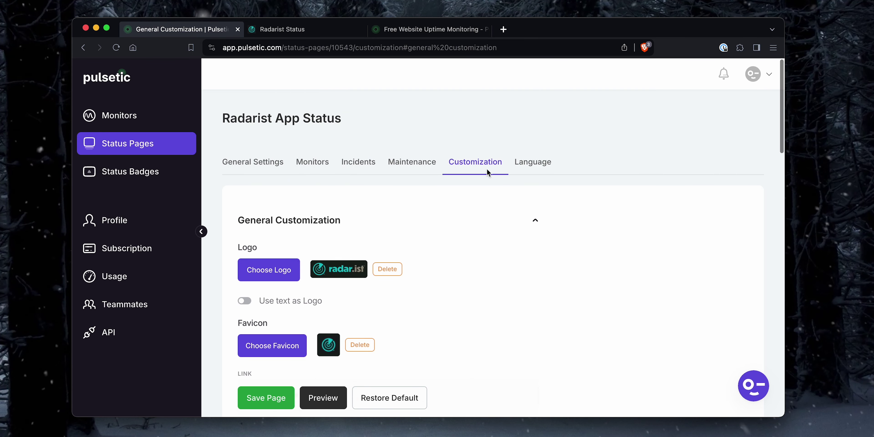
Review the Radarist status page preview from the header to the recent incidents and return to the dashboard
{"action": "left_click", "coordinate": [321, 31]}
{"action": "scroll", "coordinate": [330, 182], "scroll_direction": "up", "scroll_amount": 5}
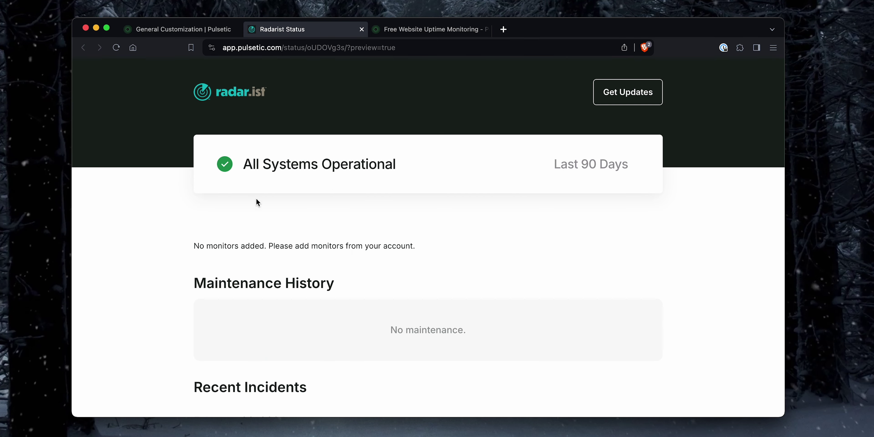
{"action": "scroll", "coordinate": [155, 224], "scroll_direction": "down", "scroll_amount": 7}
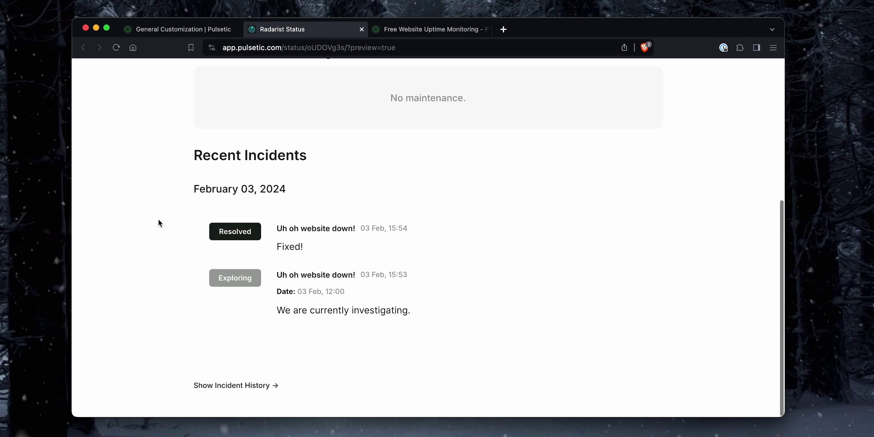
{"action": "scroll", "coordinate": [160, 222], "scroll_direction": "up", "scroll_amount": 7}
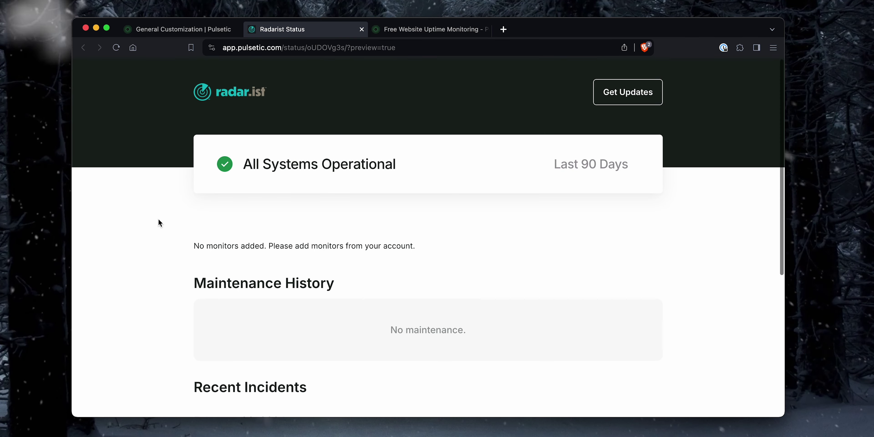
{"action": "key", "text": "super+1"}
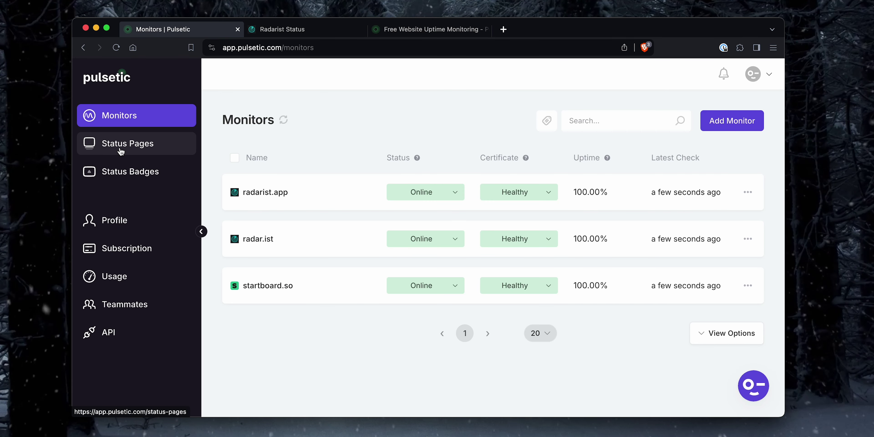
Open the Radarist App Status page and add the radar.ist and startboard.so monitors to its layout
{"action": "left_click", "coordinate": [121, 149]}
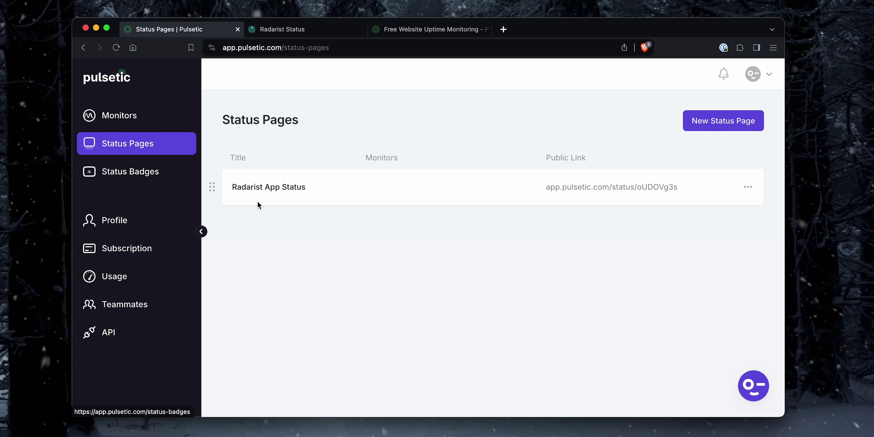
{"action": "left_click", "coordinate": [292, 187]}
{"action": "scroll", "coordinate": [394, 162], "scroll_direction": "down", "scroll_amount": 3}
{"action": "scroll", "coordinate": [383, 210], "scroll_direction": "up", "scroll_amount": 3}
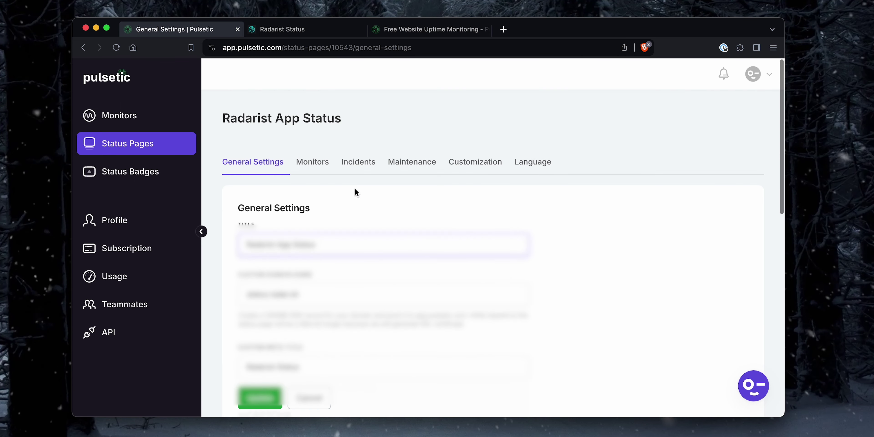
{"action": "left_click", "coordinate": [310, 164]}
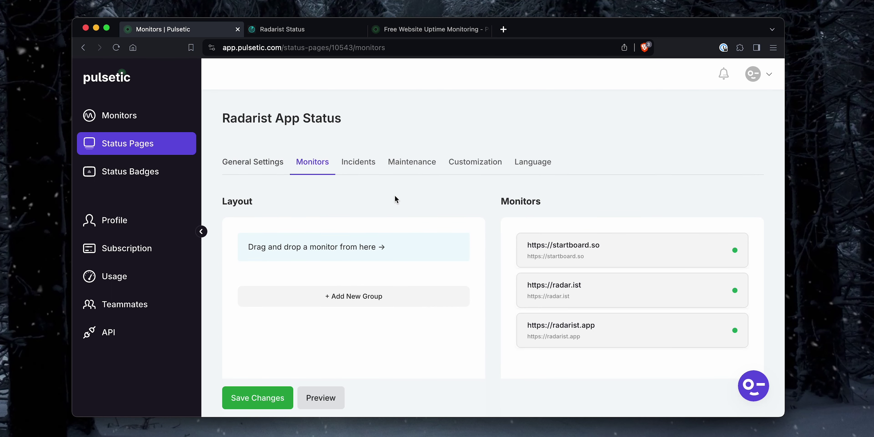
{"action": "scroll", "coordinate": [395, 197], "scroll_direction": "down", "scroll_amount": 1}
{"action": "left_click_drag", "start_coordinate": [322, 250], "coordinate": [326, 253]}
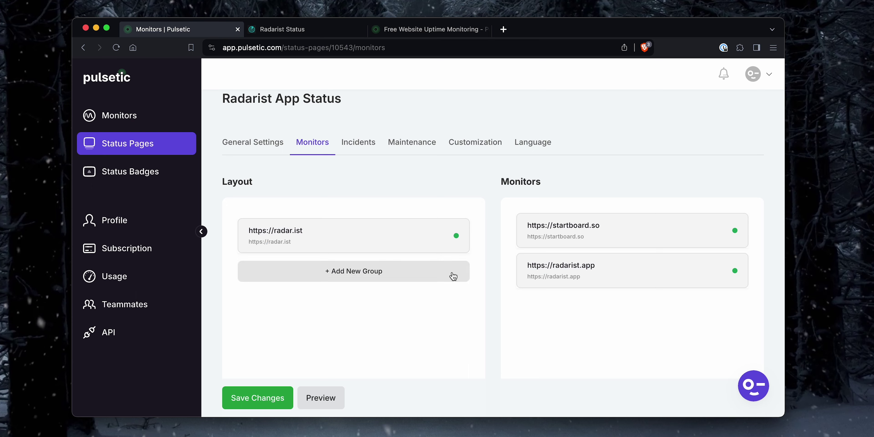
{"action": "left_click_drag", "start_coordinate": [598, 237], "coordinate": [327, 251]}
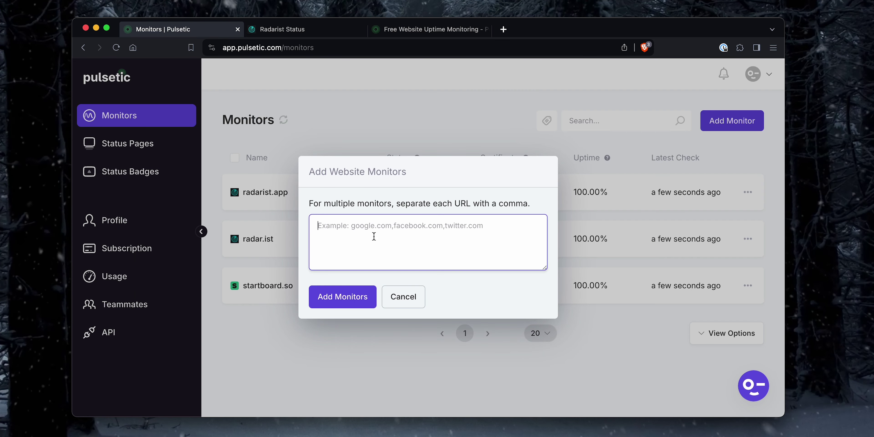
Add website monitors for google.com, facebook.com, twitter.com and app.hey.com
{"action": "type", "text": "google"}
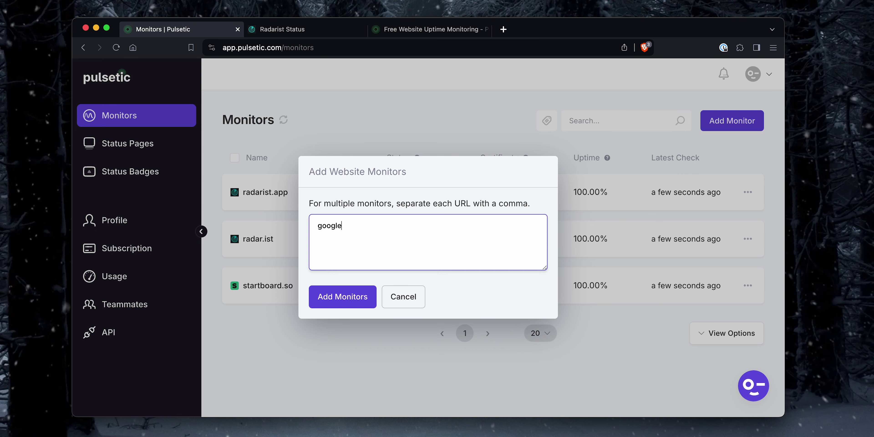
{"action": "type", "text": ".com"}
{"action": "type", "text": ",facebook.com,twitter.com,app.hey.com"}
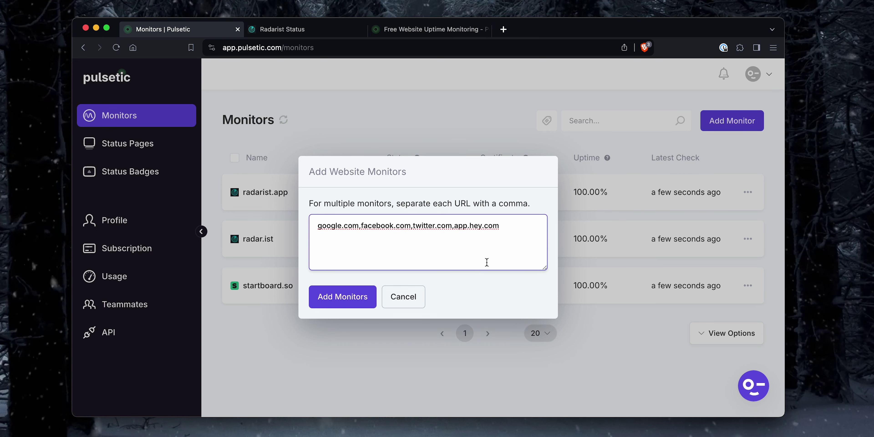
{"action": "left_click", "coordinate": [351, 303]}
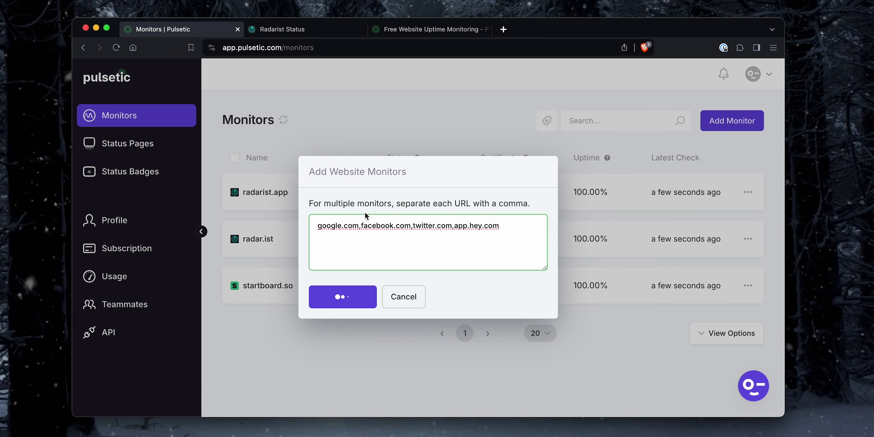
Start a new status page titled "All the Stuff I use"
{"action": "left_click", "coordinate": [134, 145]}
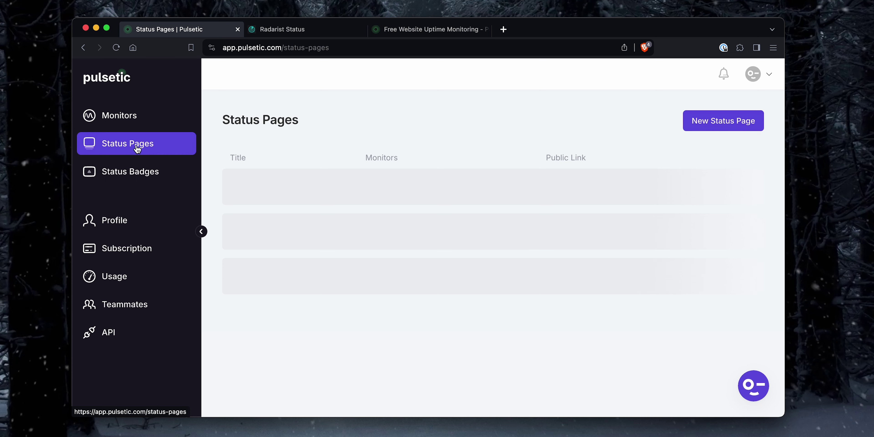
{"action": "left_click", "coordinate": [733, 126]}
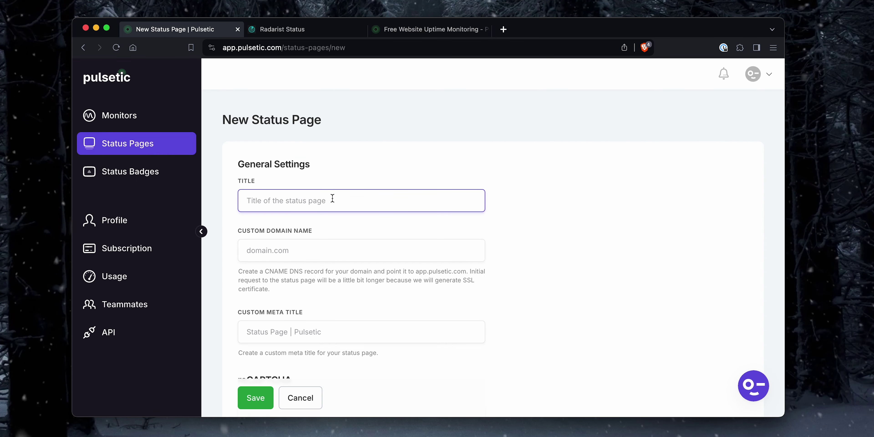
{"action": "type", "text": "All the Stuff I u"}
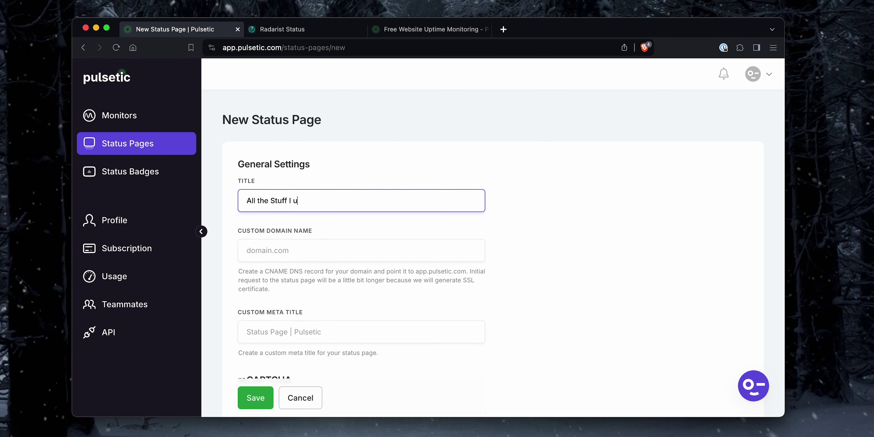
Make the new status page private, enter its access password and save the page
{"action": "scroll", "coordinate": [541, 229], "scroll_direction": "down", "scroll_amount": 10}
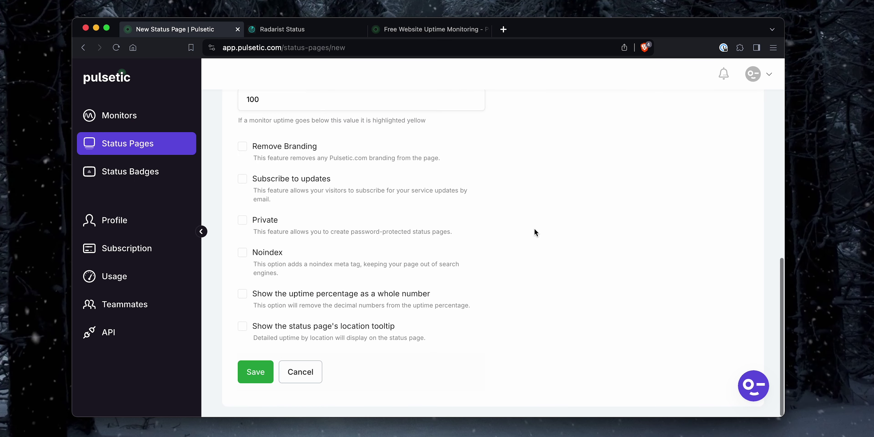
{"action": "left_click", "coordinate": [274, 223]}
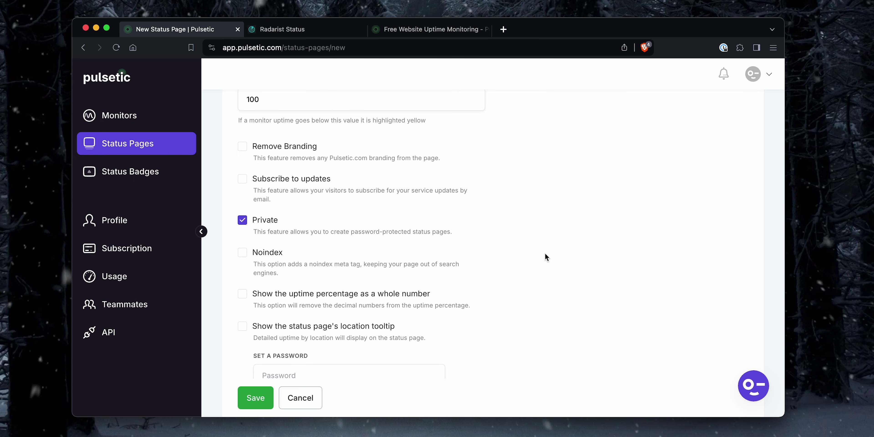
{"action": "scroll", "coordinate": [411, 322], "scroll_direction": "down", "scroll_amount": 1}
{"action": "left_click", "coordinate": [295, 363]}
{"action": "type", "text": "••"}
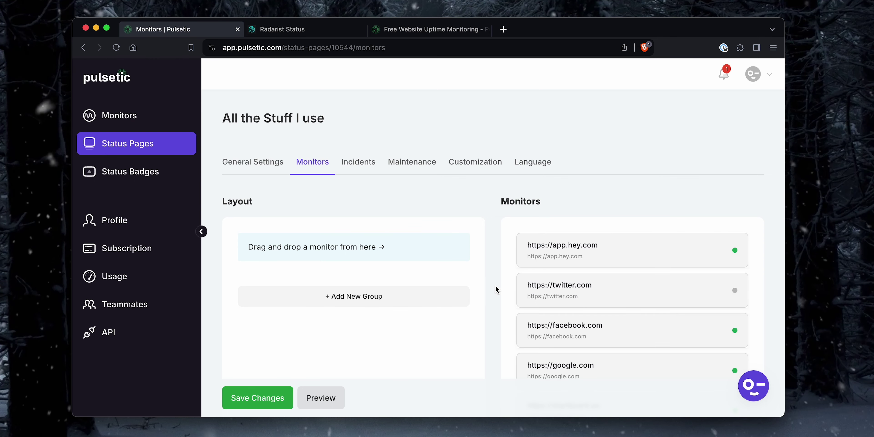
Add the google.com, app.hey.com, facebook.com and twitter.com monitors to the new status page's layout and preview the page
{"action": "scroll", "coordinate": [464, 297], "scroll_direction": "down", "scroll_amount": 3}
{"action": "left_click_drag", "start_coordinate": [553, 203], "coordinate": [289, 231]}
{"action": "left_click_drag", "start_coordinate": [571, 231], "coordinate": [268, 217]}
{"action": "left_click_drag", "start_coordinate": [632, 185], "coordinate": [359, 223]}
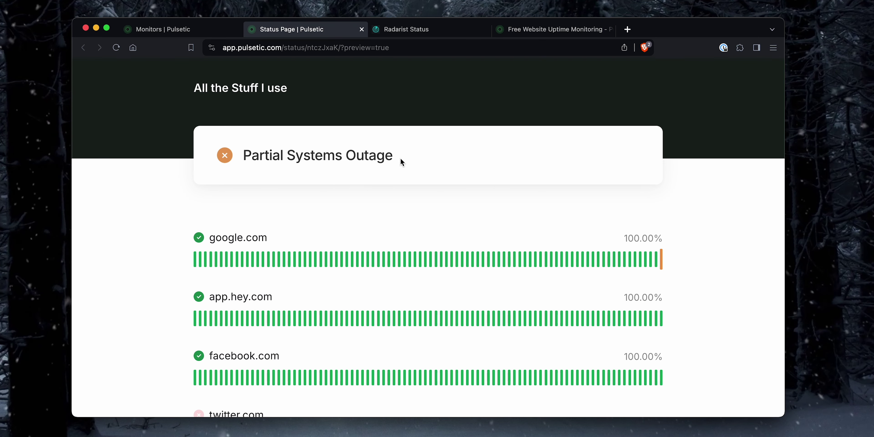
{"action": "left_click_drag", "start_coordinate": [307, 86], "coordinate": [162, 142]}
{"action": "left_click", "coordinate": [162, 146]}
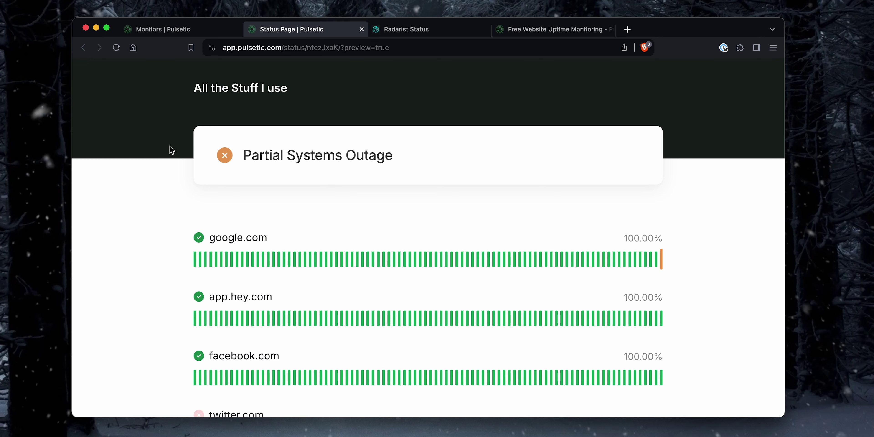
Review the previewed status page's monitor statuses, maintenance history and recent incidents, then close the preview
{"action": "scroll", "coordinate": [166, 171], "scroll_direction": "down", "scroll_amount": 3}
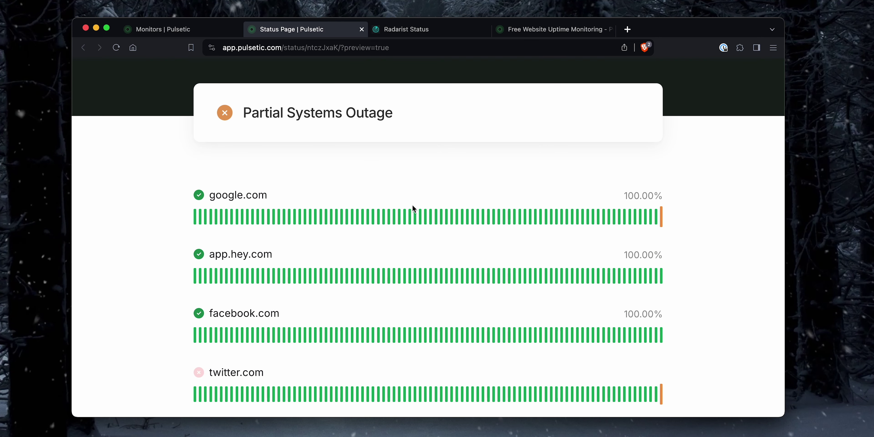
{"action": "scroll", "coordinate": [239, 203], "scroll_direction": "down", "scroll_amount": 1}
{"action": "scroll", "coordinate": [239, 202], "scroll_direction": "down", "scroll_amount": 1}
{"action": "scroll", "coordinate": [146, 302], "scroll_direction": "up", "scroll_amount": 3}
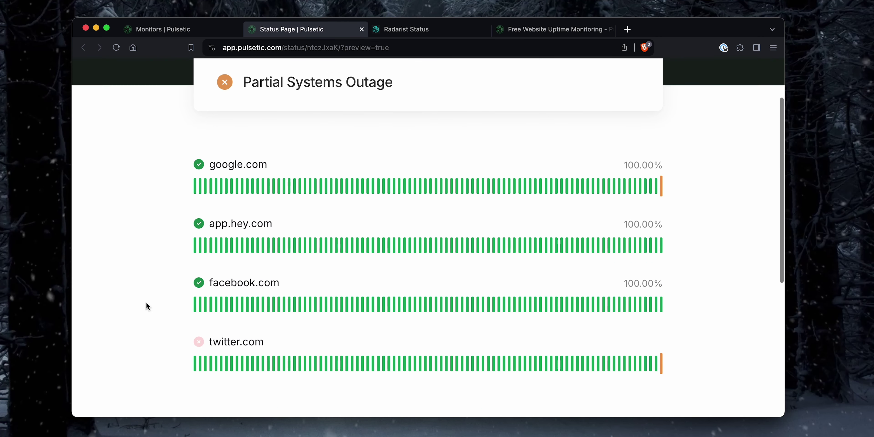
{"action": "left_click_drag", "start_coordinate": [258, 118], "coordinate": [398, 123]}
{"action": "left_click", "coordinate": [433, 136]}
{"action": "scroll", "coordinate": [434, 138], "scroll_direction": "up", "scroll_amount": 2}
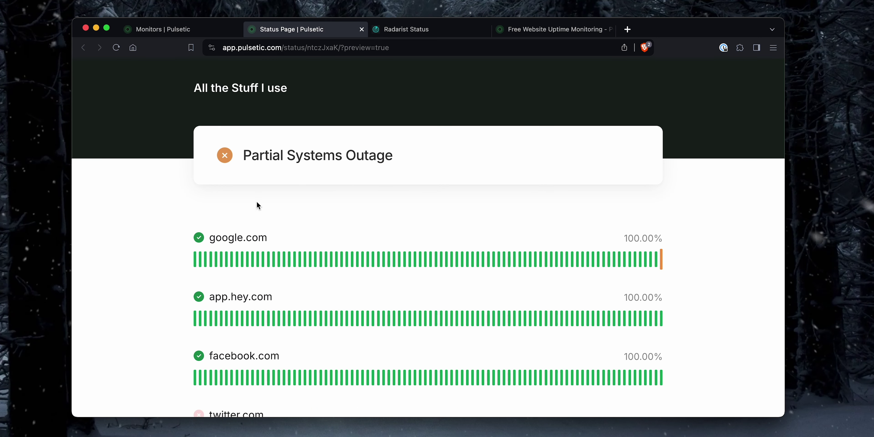
{"action": "scroll", "coordinate": [360, 186], "scroll_direction": "down", "scroll_amount": 8}
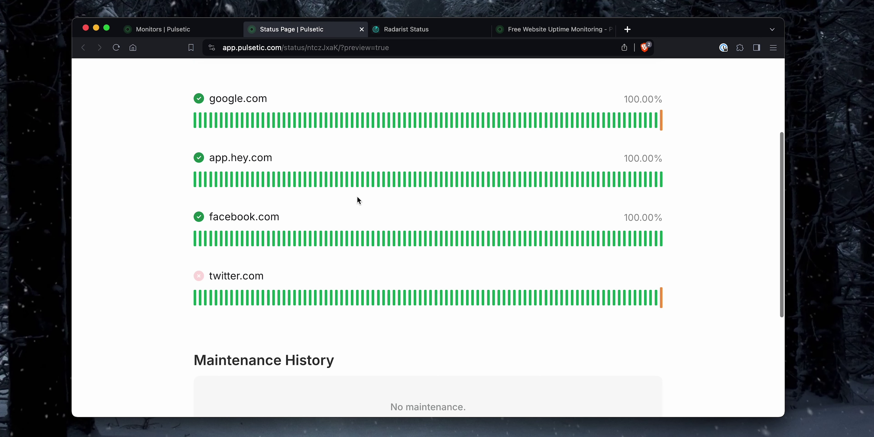
{"action": "scroll", "coordinate": [404, 256], "scroll_direction": "down", "scroll_amount": 2}
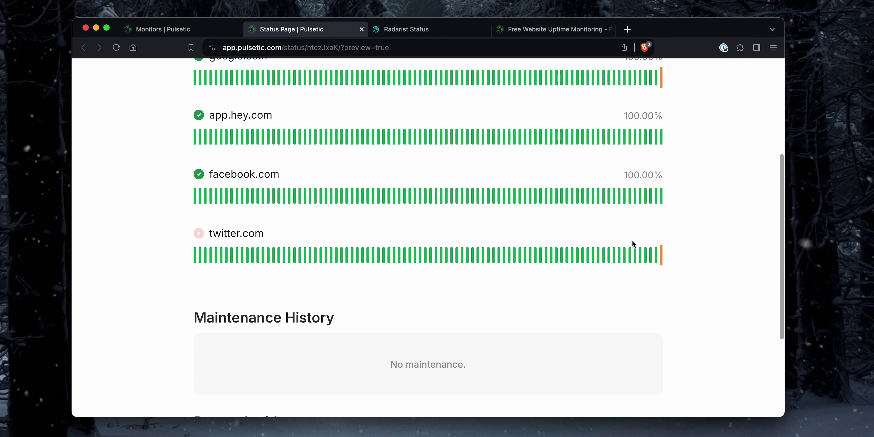
{"action": "scroll", "coordinate": [207, 241], "scroll_direction": "down", "scroll_amount": 4}
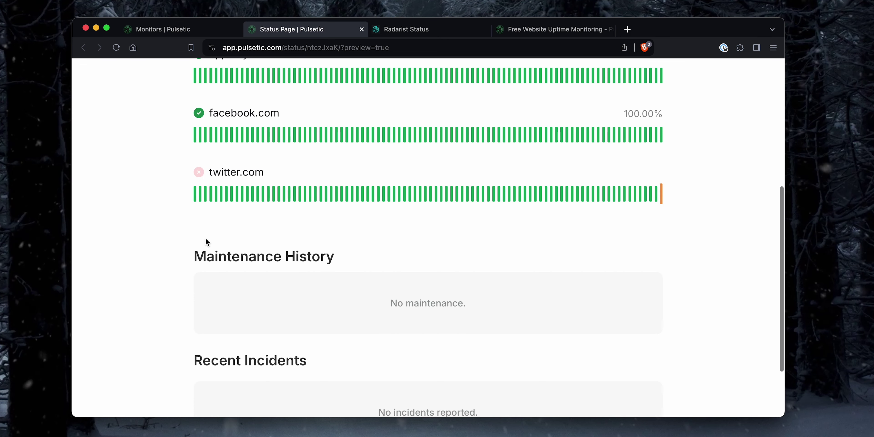
{"action": "scroll", "coordinate": [206, 240], "scroll_direction": "up", "scroll_amount": 12}
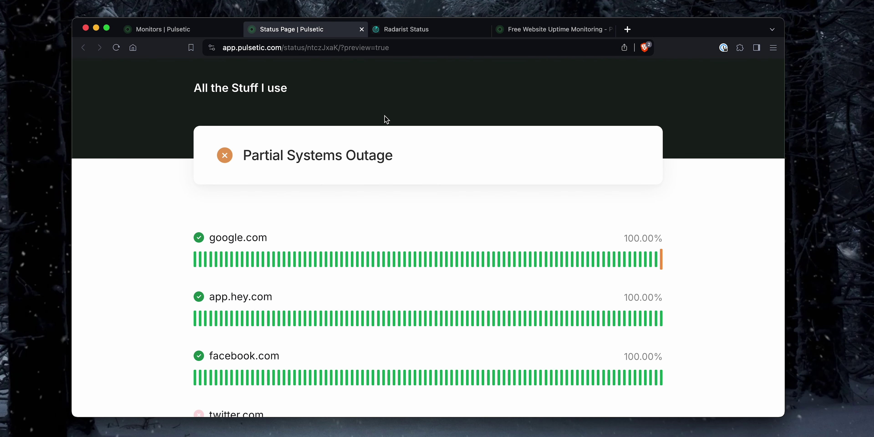
{"action": "left_click", "coordinate": [361, 30]}
Return to the monitors list and open the email alert settings of the radarist.app monitor
{"action": "left_click", "coordinate": [202, 30]}
{"action": "scroll", "coordinate": [308, 182], "scroll_direction": "down", "scroll_amount": 1}
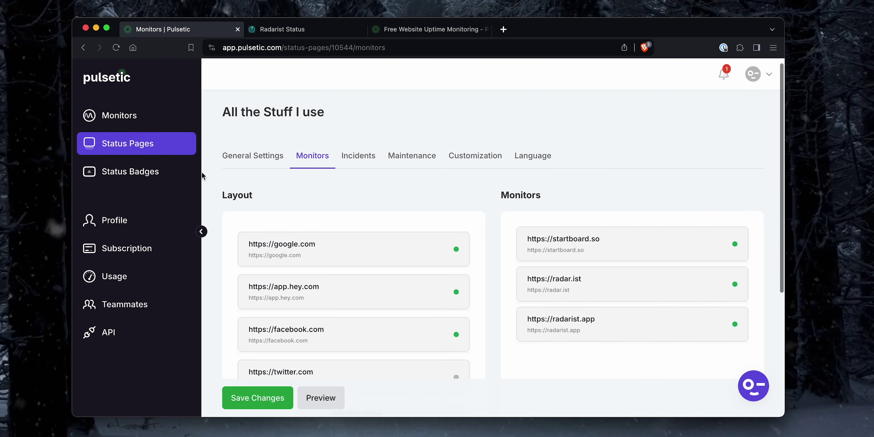
{"action": "left_click", "coordinate": [151, 125]}
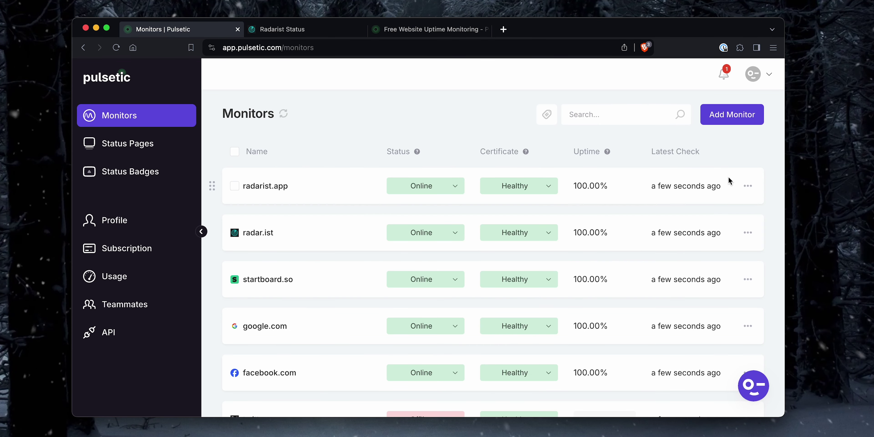
{"action": "left_click", "coordinate": [747, 185]}
{"action": "left_click", "coordinate": [644, 248]}
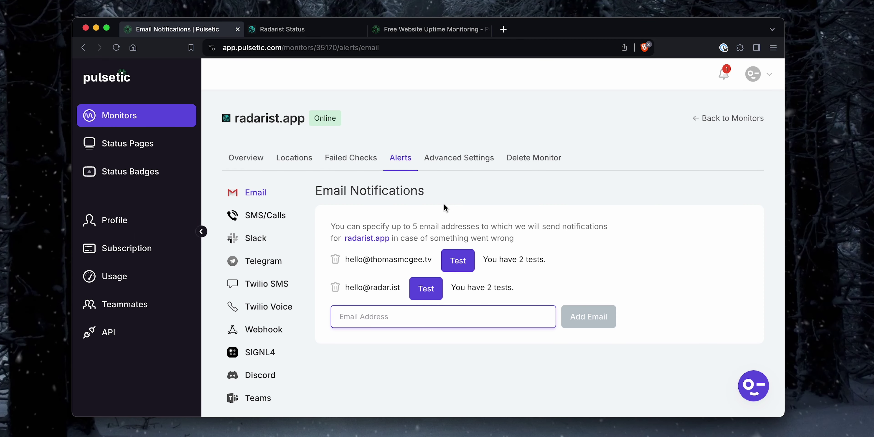
Open Pulsetic's pricing page and compare the plans' website limits, check intervals, region checks and alert options
{"action": "key", "text": "super+3"}
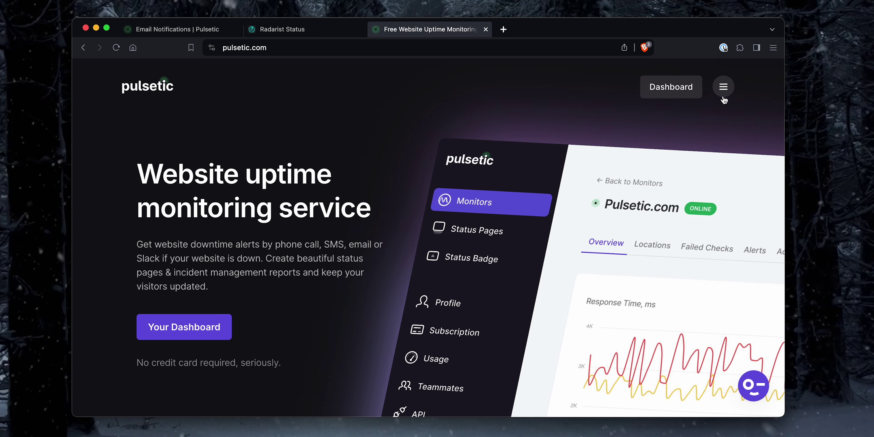
{"action": "left_click", "coordinate": [725, 89]}
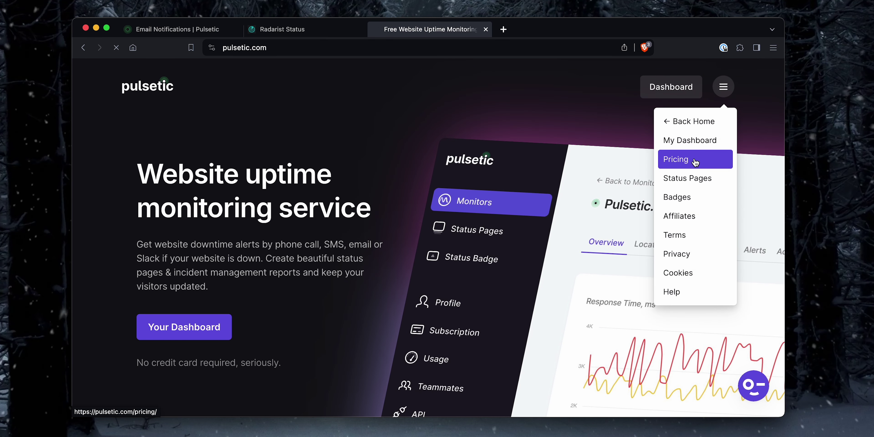
{"action": "left_click", "coordinate": [694, 158]}
{"action": "scroll", "coordinate": [370, 206], "scroll_direction": "down", "scroll_amount": 7}
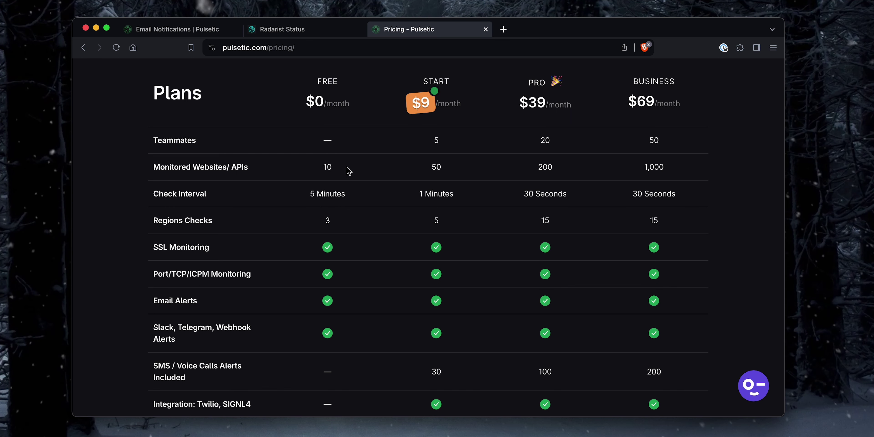
{"action": "scroll", "coordinate": [368, 168], "scroll_direction": "down", "scroll_amount": 1}
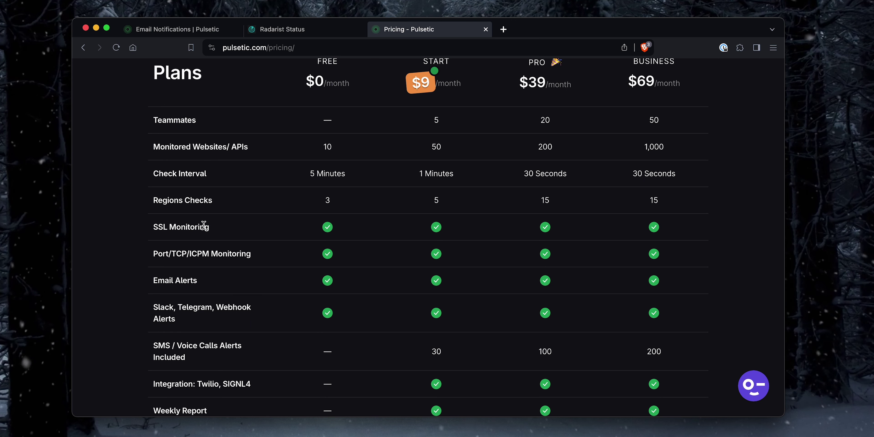
{"action": "triple_click", "coordinate": [169, 282]}
{"action": "left_click", "coordinate": [202, 284]}
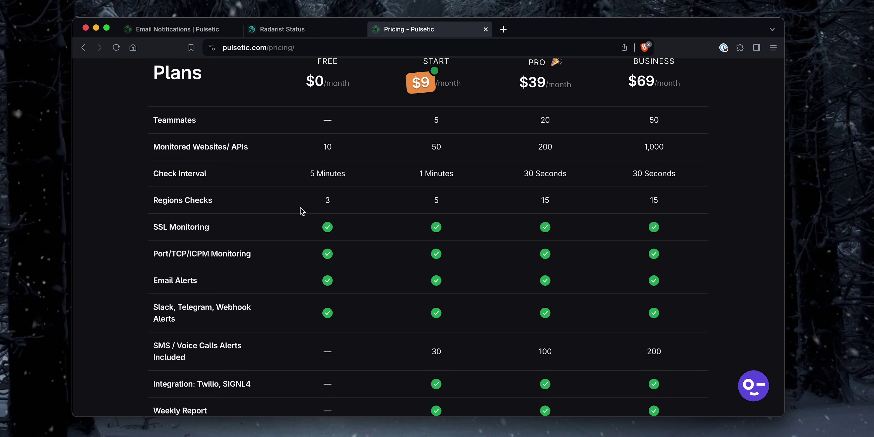
{"action": "scroll", "coordinate": [301, 210], "scroll_direction": "up", "scroll_amount": 1}
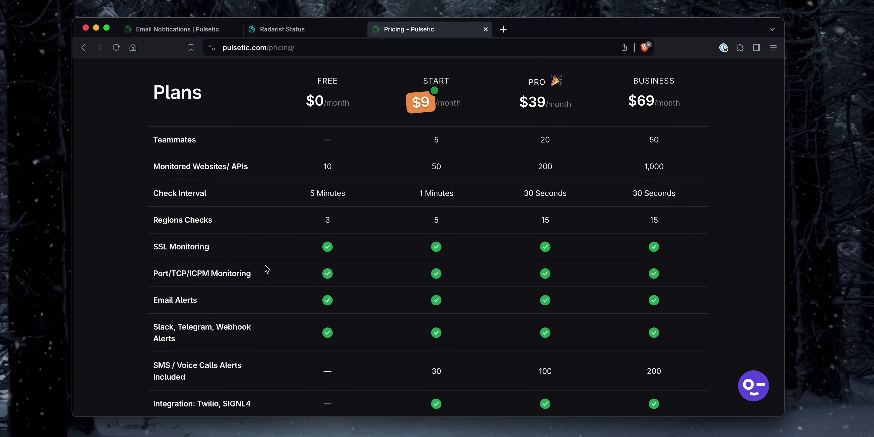
{"action": "scroll", "coordinate": [268, 263], "scroll_direction": "down", "scroll_amount": 1}
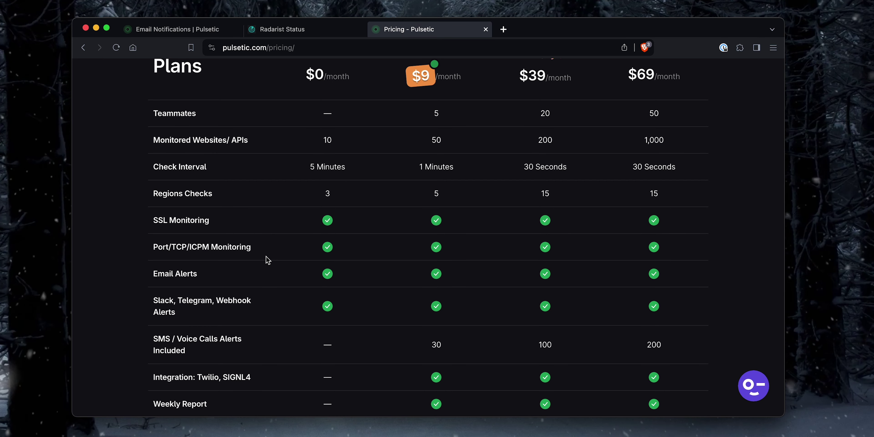
{"action": "scroll", "coordinate": [268, 260], "scroll_direction": "up", "scroll_amount": 1}
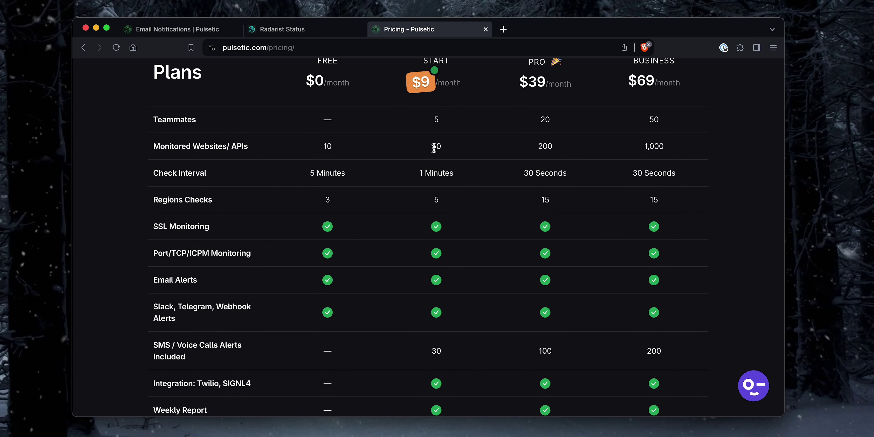
Examine which plans include unlimited status pages, custom domains, incident updates, customization, password protection and subscriber notifications
{"action": "scroll", "coordinate": [351, 280], "scroll_direction": "down", "scroll_amount": 5}
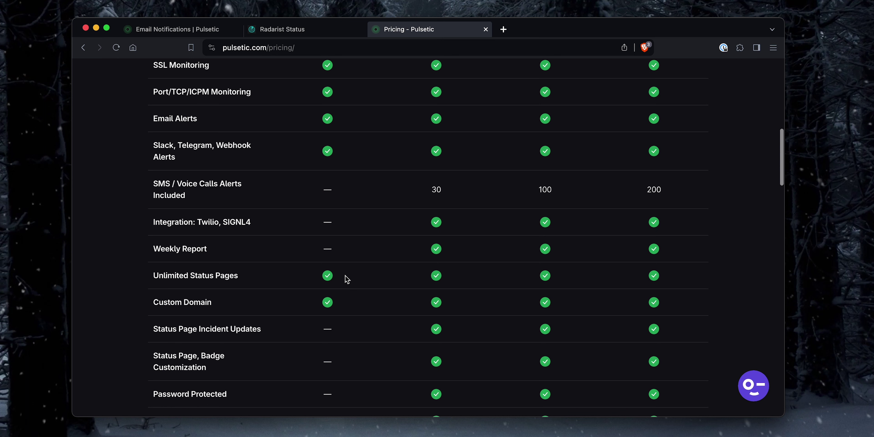
{"action": "left_click_drag", "start_coordinate": [165, 274], "coordinate": [234, 276]}
{"action": "left_click", "coordinate": [234, 275]}
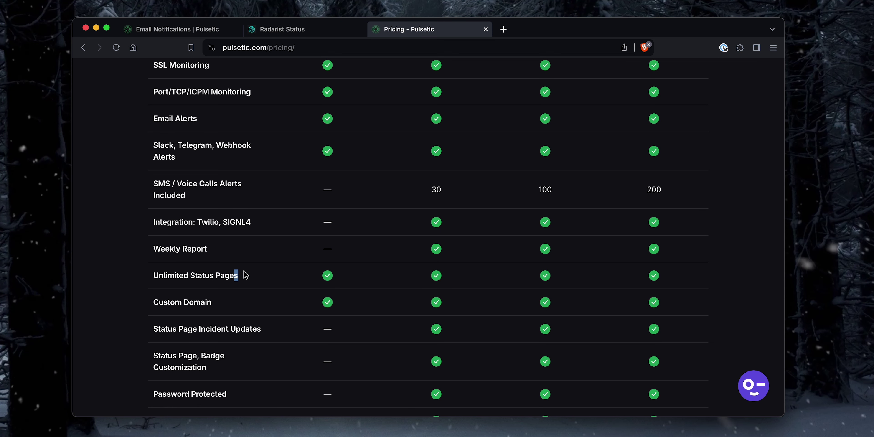
{"action": "left_click_drag", "start_coordinate": [153, 302], "coordinate": [377, 299]}
{"action": "left_click", "coordinate": [377, 299]}
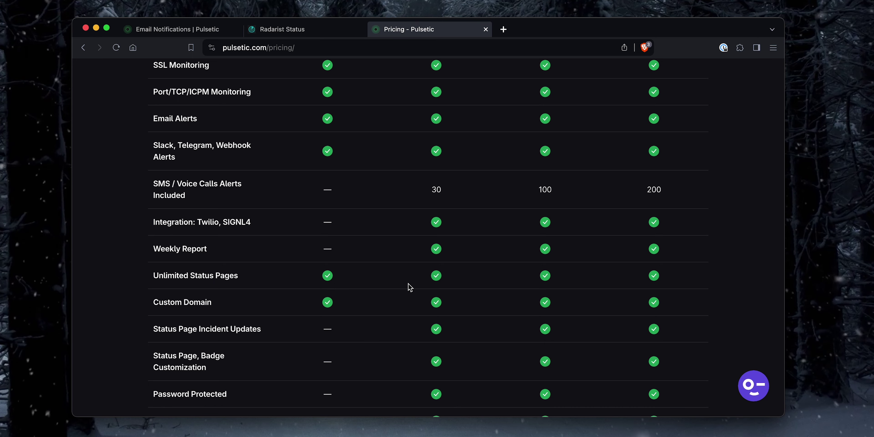
{"action": "scroll", "coordinate": [407, 288], "scroll_direction": "down", "scroll_amount": 1}
{"action": "left_click_drag", "start_coordinate": [159, 302], "coordinate": [258, 301]}
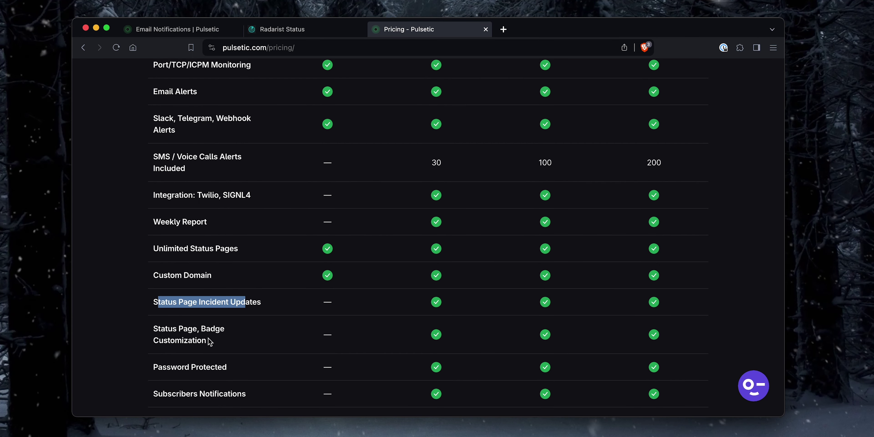
{"action": "left_click_drag", "start_coordinate": [210, 342], "coordinate": [166, 327]}
{"action": "left_click", "coordinate": [229, 350]}
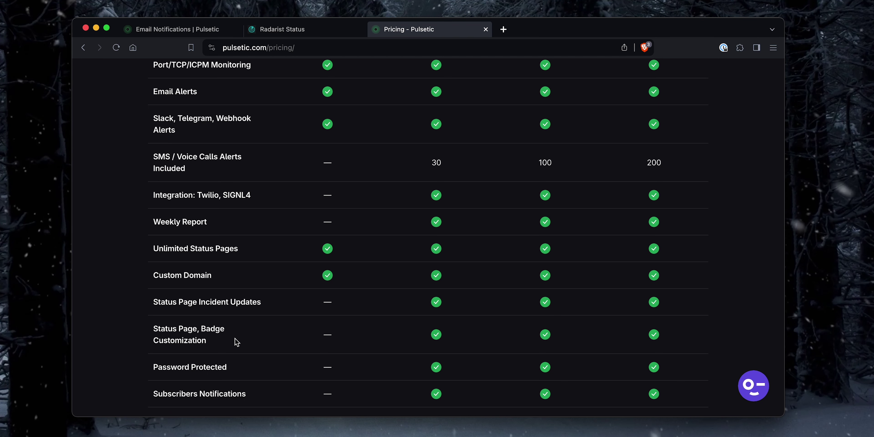
{"action": "scroll", "coordinate": [236, 341], "scroll_direction": "down", "scroll_amount": 1}
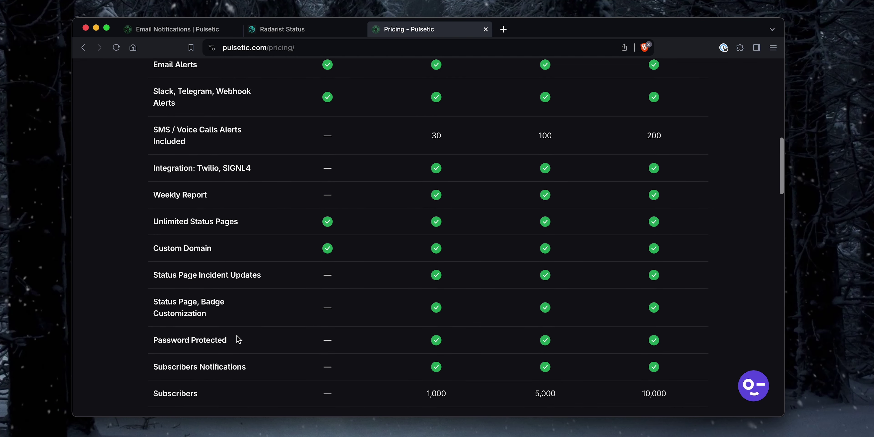
{"action": "scroll", "coordinate": [282, 374], "scroll_direction": "down", "scroll_amount": 1}
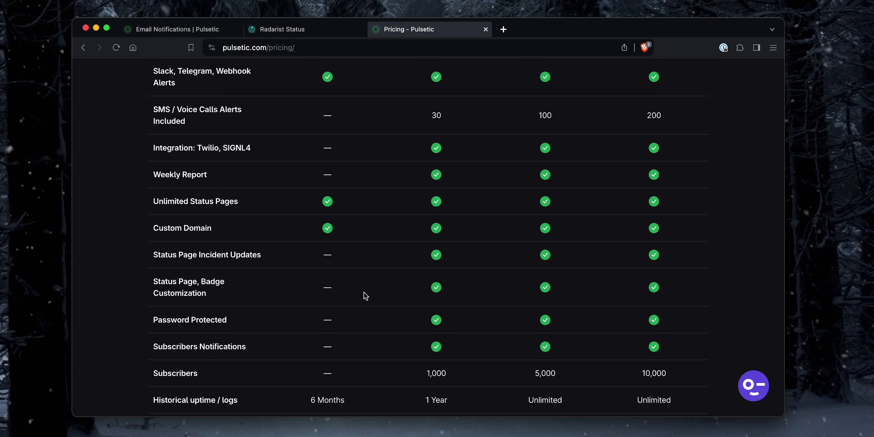
{"action": "scroll", "coordinate": [407, 278], "scroll_direction": "down", "scroll_amount": 1}
Return to the start of the plans table and review the monthly prices and basic monitoring limits again
{"action": "scroll", "coordinate": [464, 292], "scroll_direction": "up", "scroll_amount": 10}
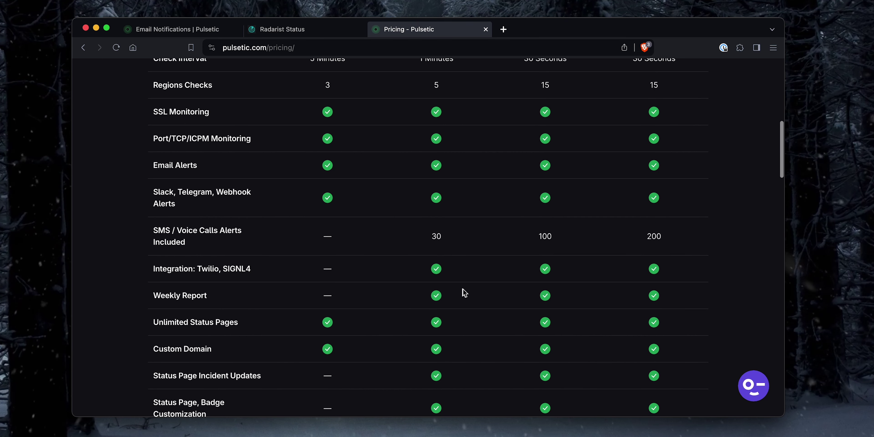
{"action": "scroll", "coordinate": [526, 204], "scroll_direction": "up", "scroll_amount": 2}
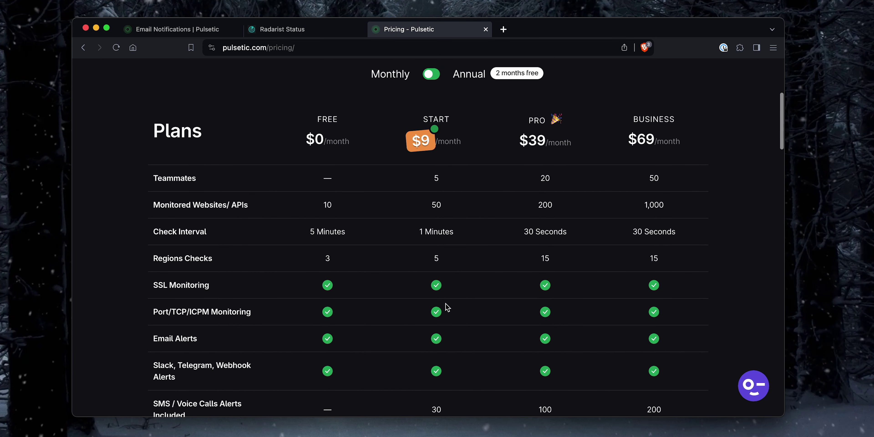
{"action": "scroll", "coordinate": [339, 244], "scroll_direction": "down", "scroll_amount": 1}
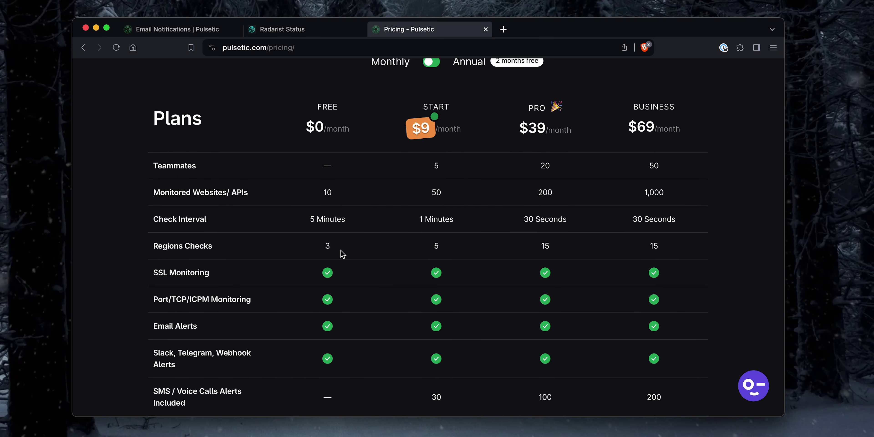
{"action": "scroll", "coordinate": [341, 253], "scroll_direction": "down", "scroll_amount": 1}
{"action": "scroll", "coordinate": [342, 251], "scroll_direction": "down", "scroll_amount": 3}
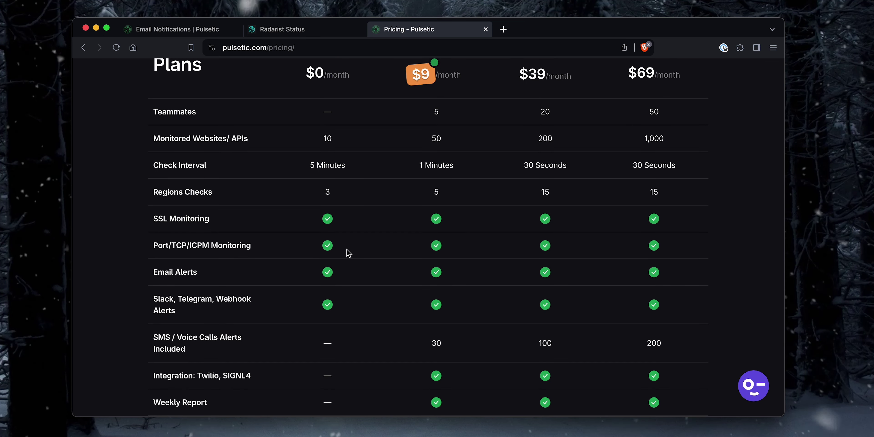
{"action": "scroll", "coordinate": [349, 254], "scroll_direction": "down", "scroll_amount": 2}
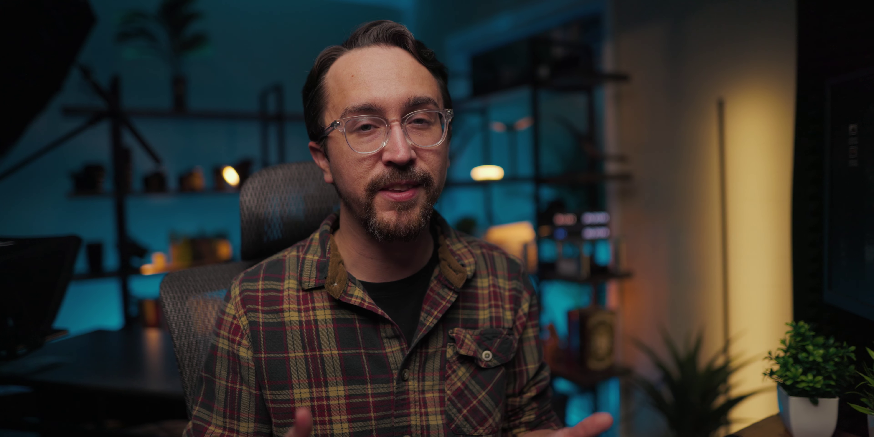